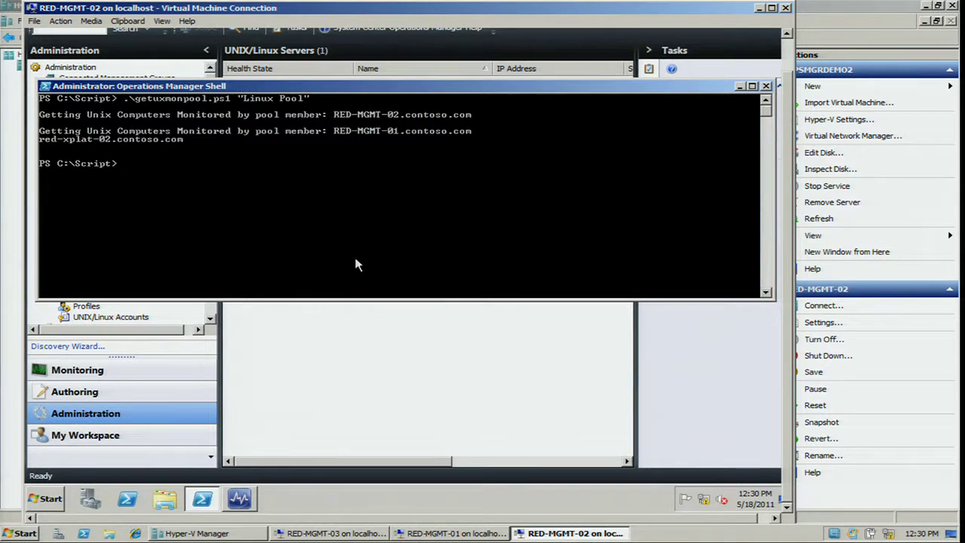
Pause the RED-MGMT-01 virtual machine.
{"action": "left_click", "coordinate": [456, 534]}
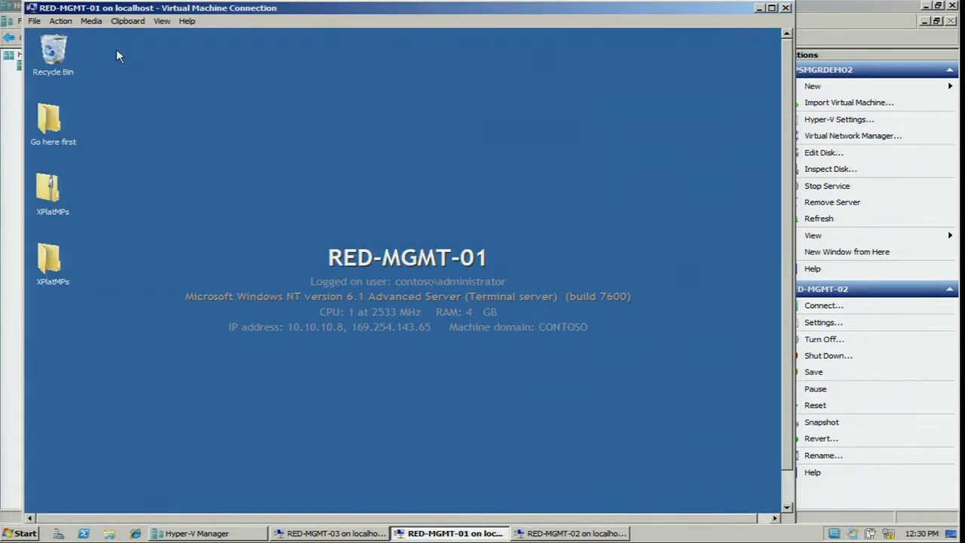
{"action": "left_click", "coordinate": [67, 22]}
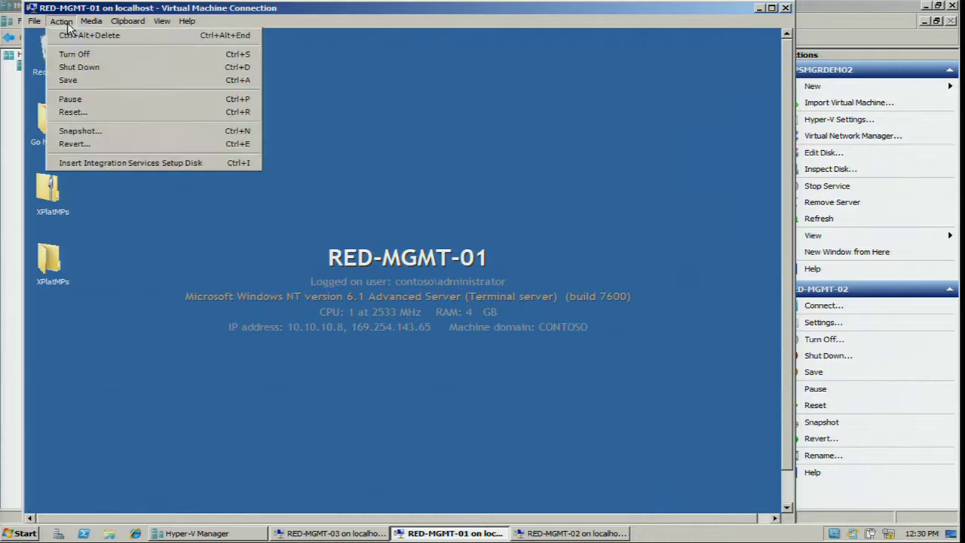
{"action": "left_click", "coordinate": [68, 99]}
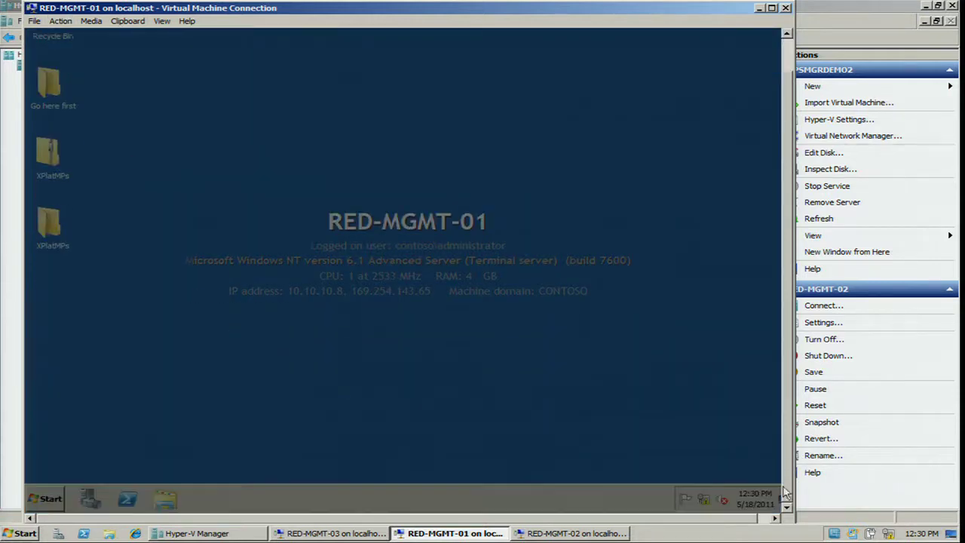
From RED-MGMT-02, ping red-mgmt-01 and stop the unanswered ping with Ctrl+C.
{"action": "left_click", "coordinate": [603, 533]}
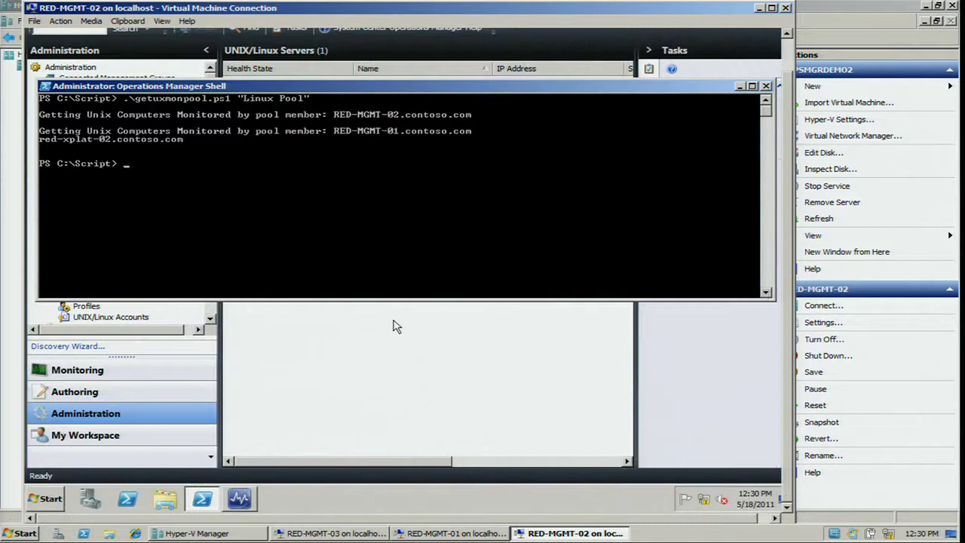
{"action": "type", "text": "ping red-mgmt"}
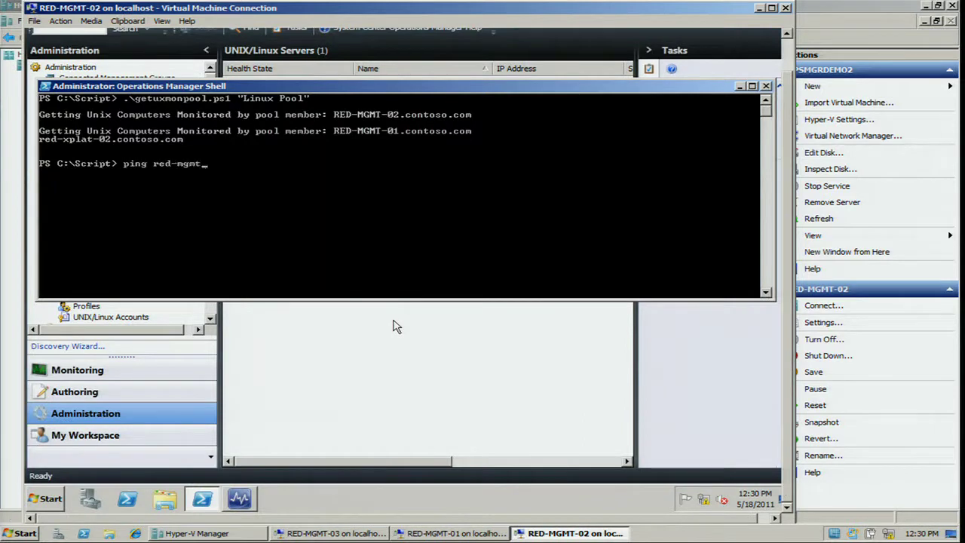
{"action": "type", "text": "-01"}
{"action": "key", "text": "Return"}
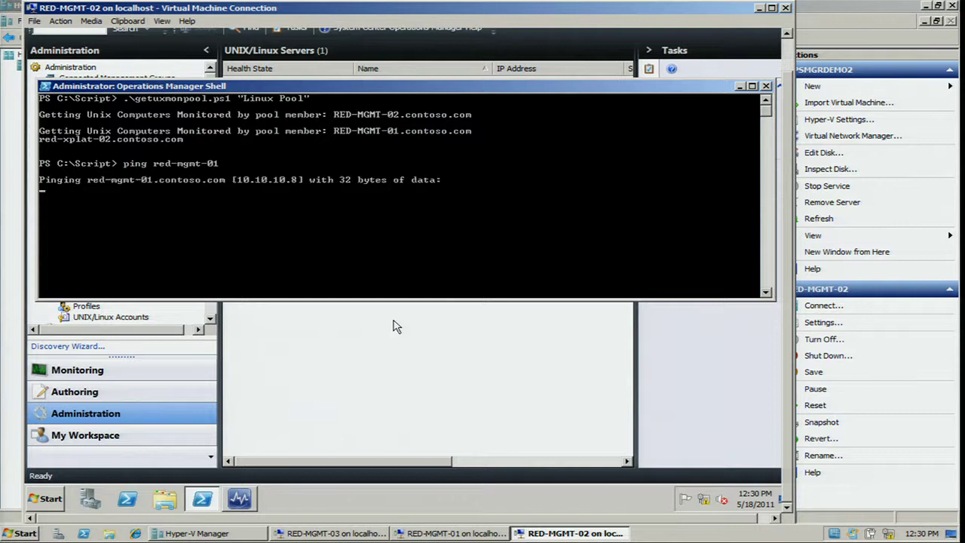
{"action": "key", "text": "ctrl+c"}
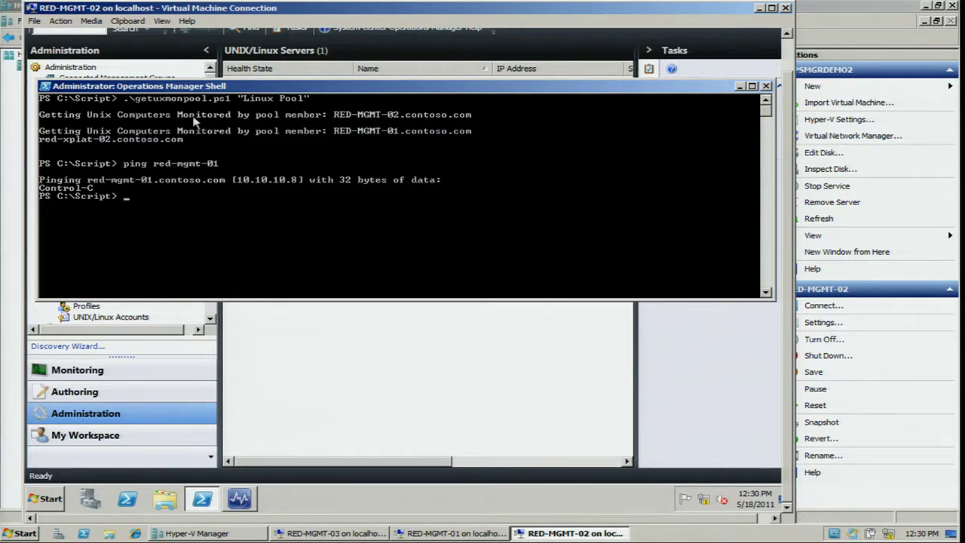
{"action": "left_click_drag", "start_coordinate": [796, 69], "coordinate": [792, 53]}
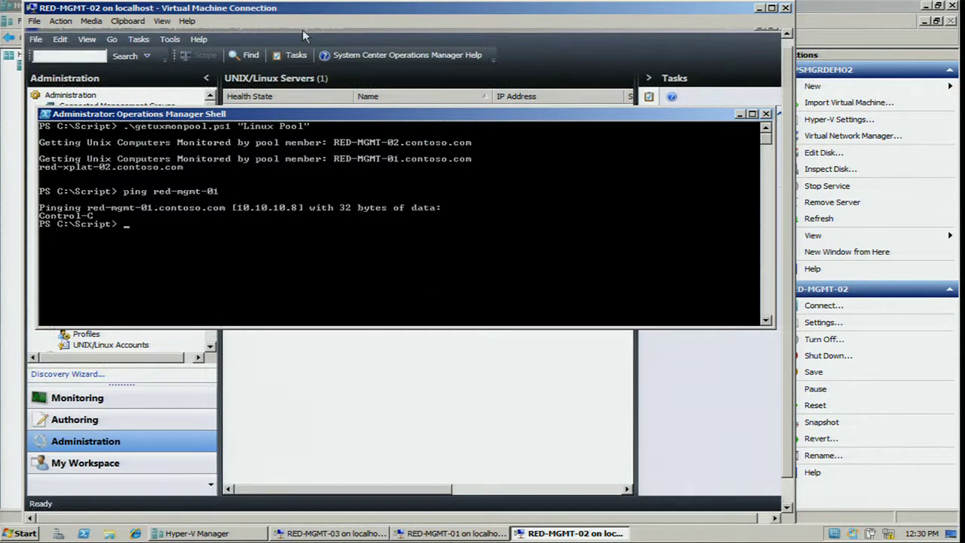
Bring the Operations Manager console forward on the UNIX/Linux Servers view.
{"action": "left_click", "coordinate": [302, 29]}
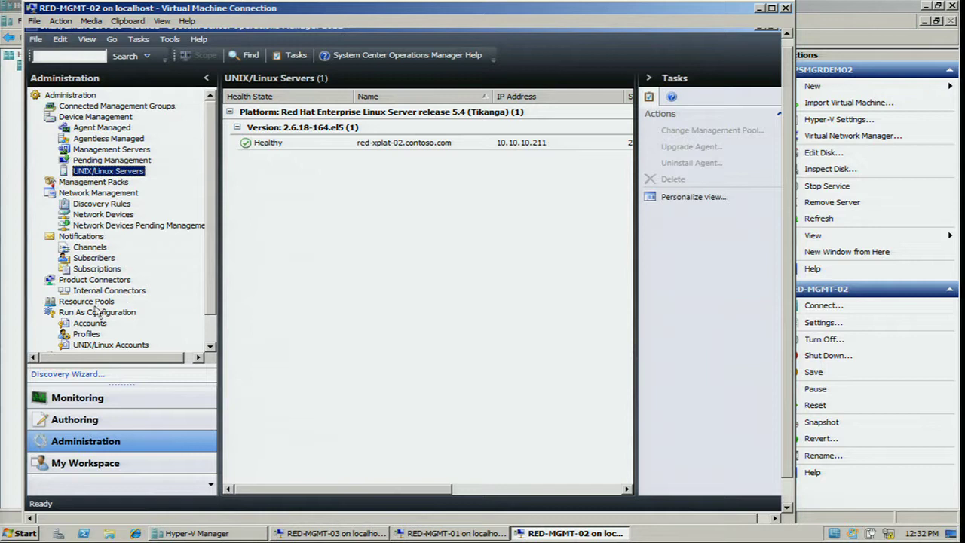
Review Linux Pool's members RED-MGMT-01 and RED-MGMT-02 in its properties, then cancel without changes.
{"action": "left_click", "coordinate": [86, 303]}
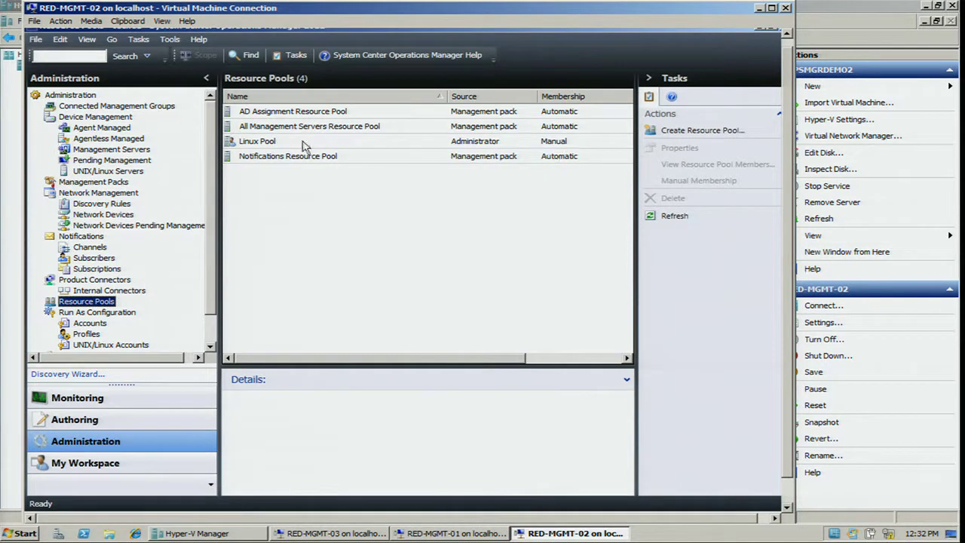
{"action": "double_click", "coordinate": [305, 142]}
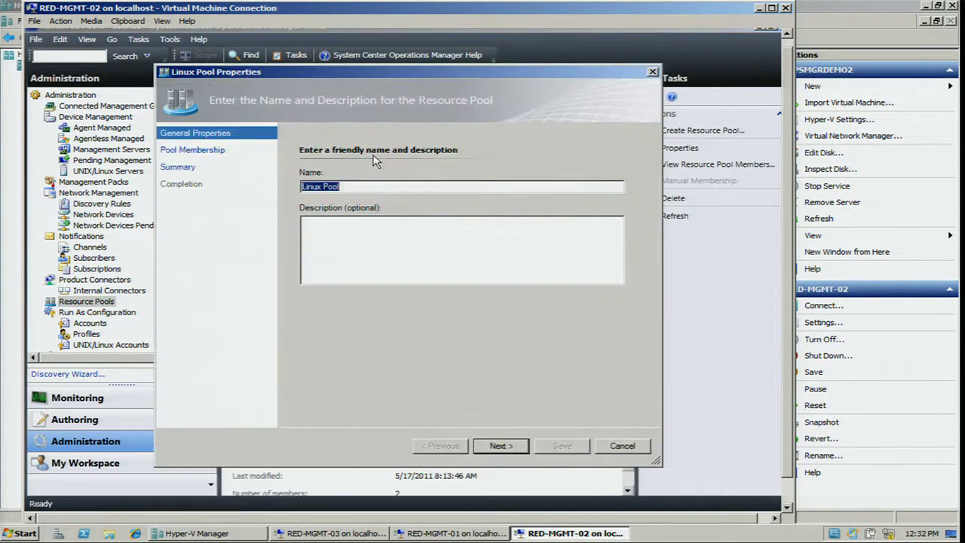
{"action": "left_click", "coordinate": [227, 150]}
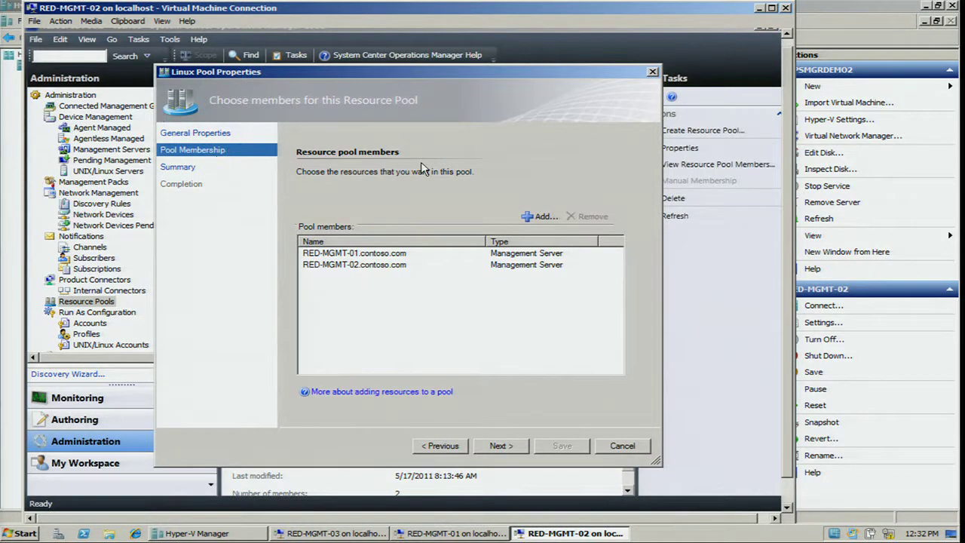
{"action": "left_click", "coordinate": [623, 446]}
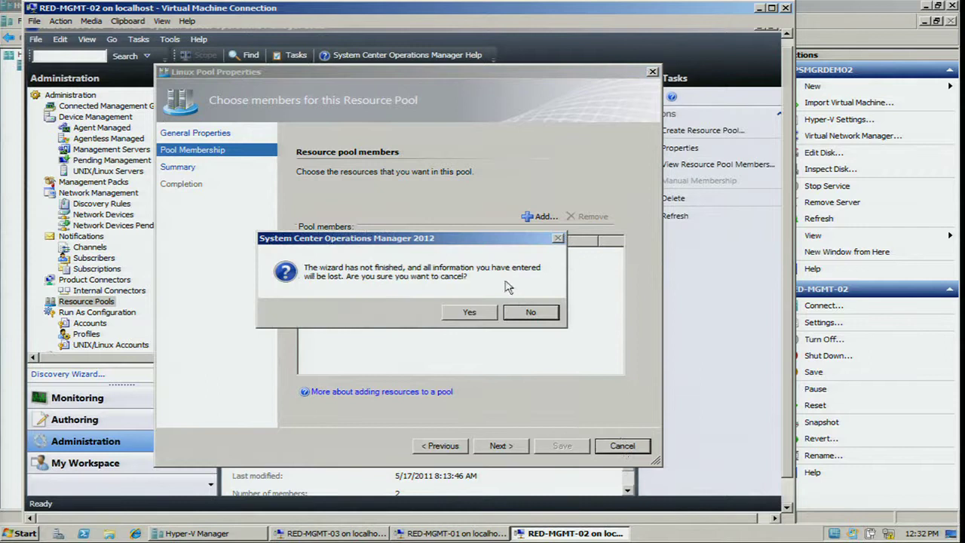
{"action": "left_click", "coordinate": [469, 313]}
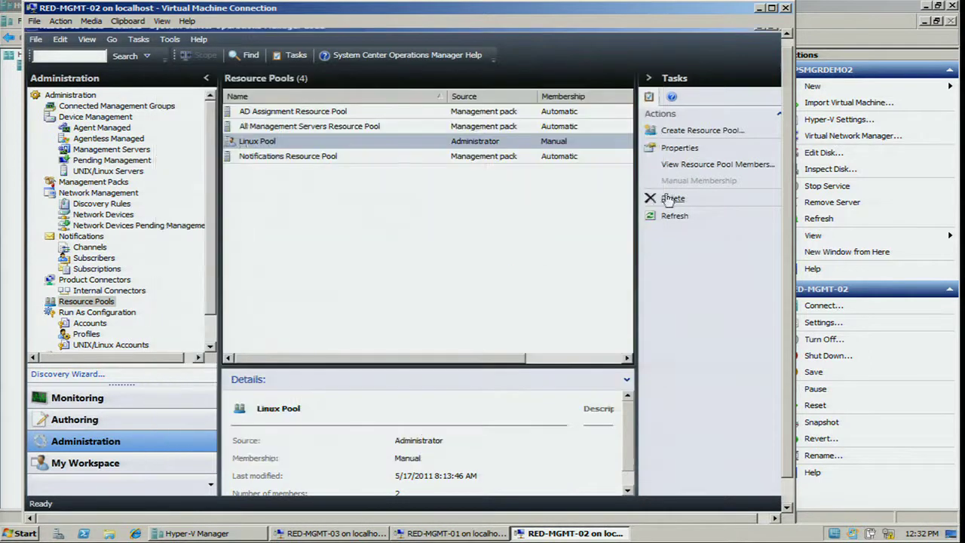
Start a new resource pool named 'Teched Atlanta Pool'.
{"action": "left_click", "coordinate": [695, 135]}
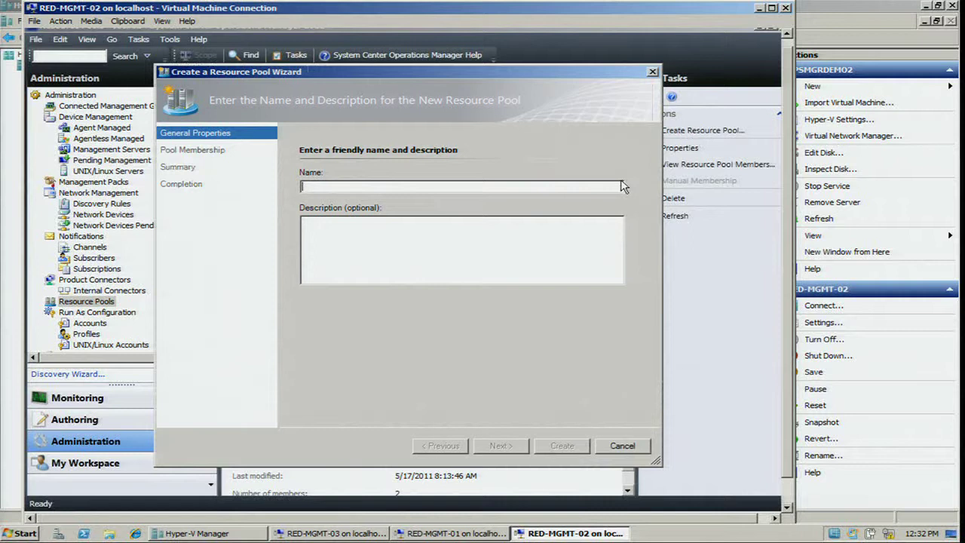
{"action": "type", "text": "Teched At"}
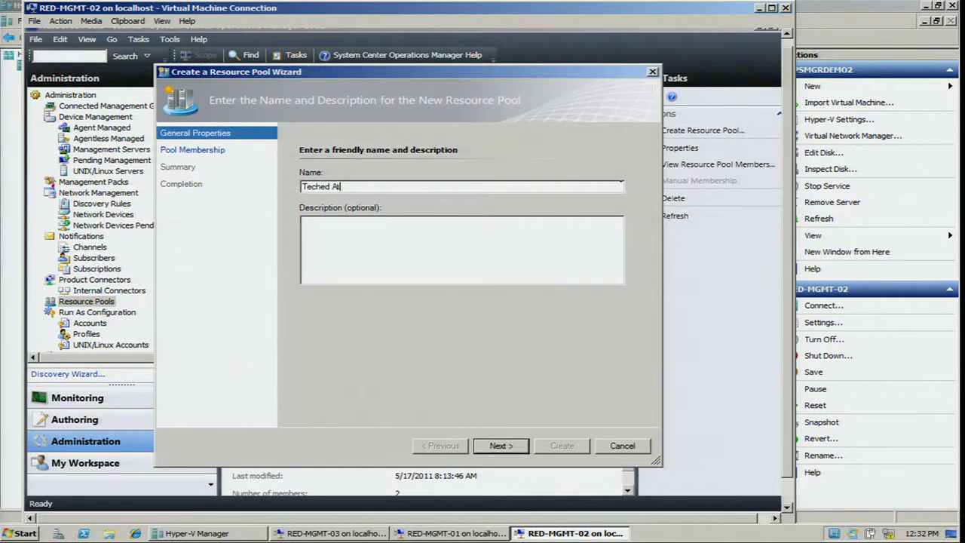
{"action": "type", "text": "lanta Pool"}
{"action": "left_click", "coordinate": [231, 153]}
Add RED-MGMT-01 and RED-MGMT-02 as pool members, reach the summary, and cancel.
{"action": "left_click", "coordinate": [544, 219]}
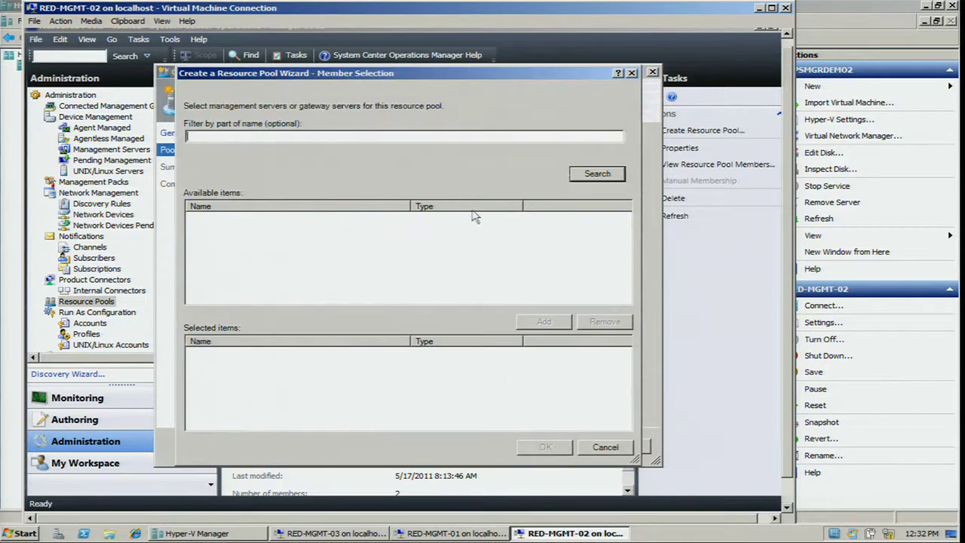
{"action": "left_click", "coordinate": [592, 174]}
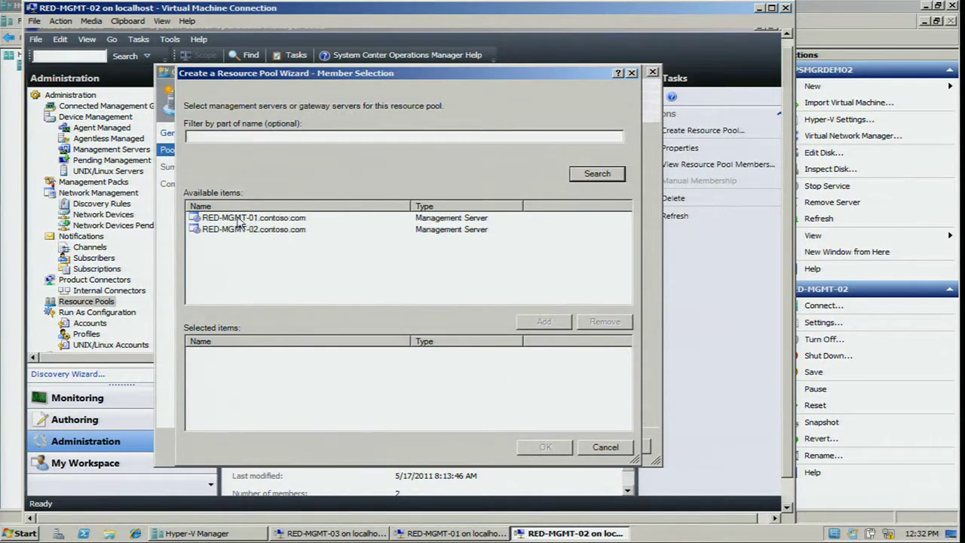
{"action": "left_click", "coordinate": [240, 218]}
{"action": "left_click", "coordinate": [246, 230], "text": "shift"}
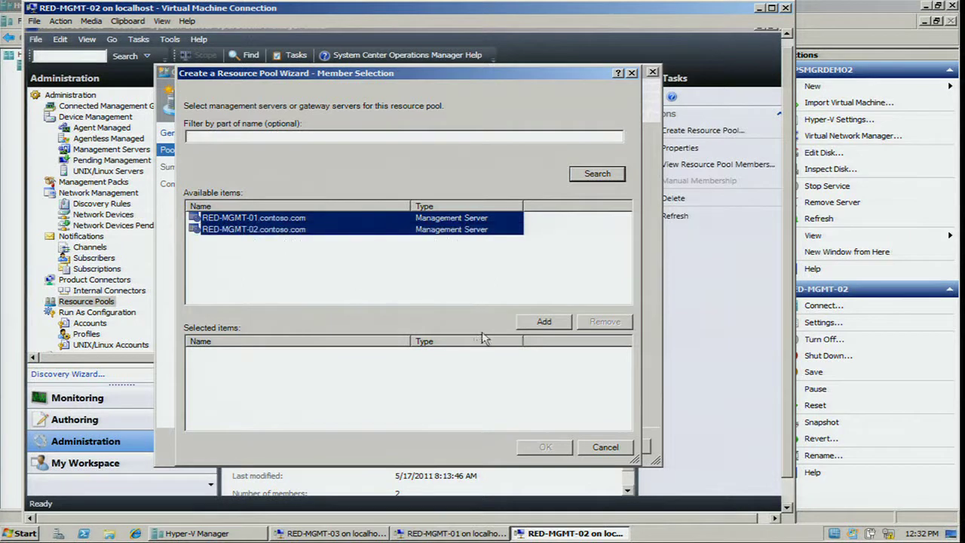
{"action": "left_click", "coordinate": [543, 323]}
{"action": "left_click", "coordinate": [561, 449]}
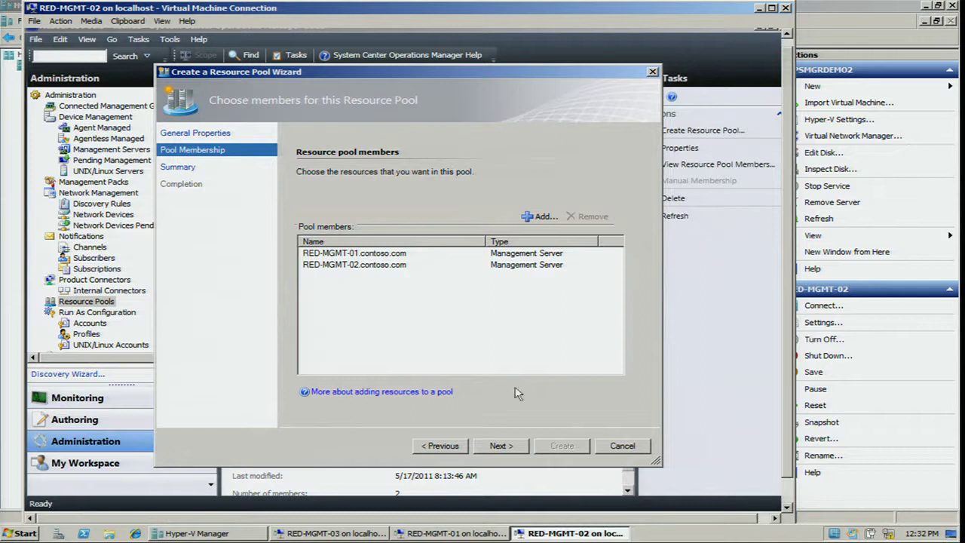
{"action": "left_click", "coordinate": [503, 446]}
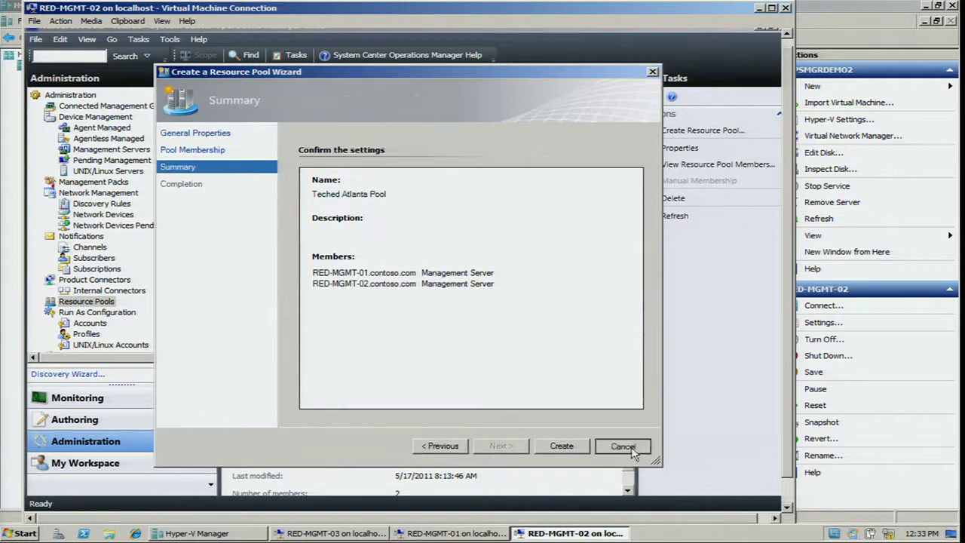
{"action": "left_click", "coordinate": [623, 446]}
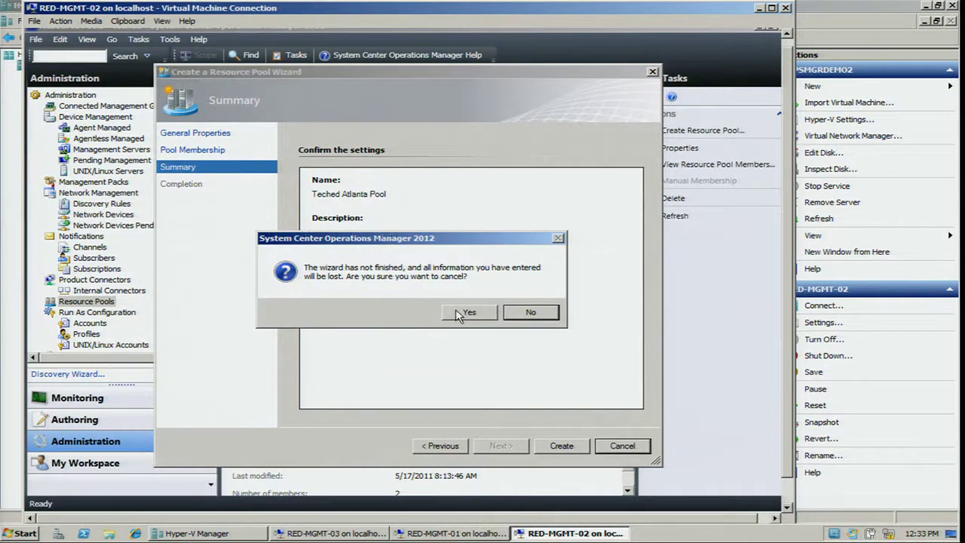
Confirm cancelling the Teched Atlanta Pool wizard.
{"action": "left_click", "coordinate": [460, 314]}
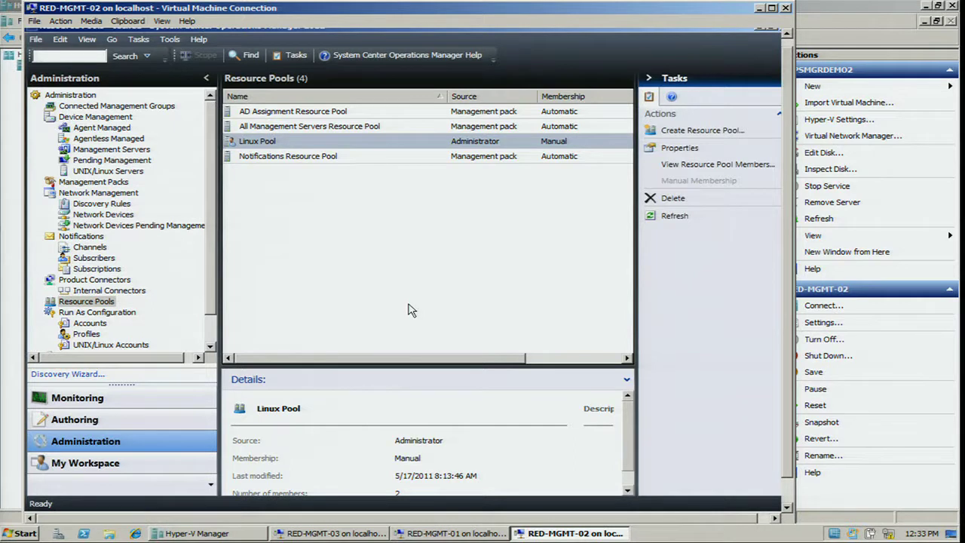
Start the Discovery Wizard for UNIX/Linux computers and add a new discovery criteria entry.
{"action": "left_click", "coordinate": [94, 379]}
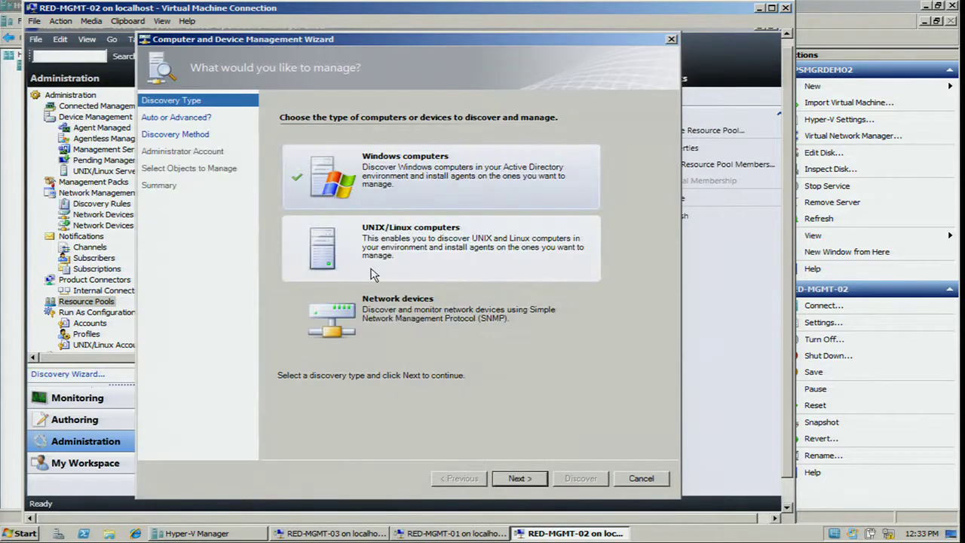
{"action": "left_click", "coordinate": [372, 275]}
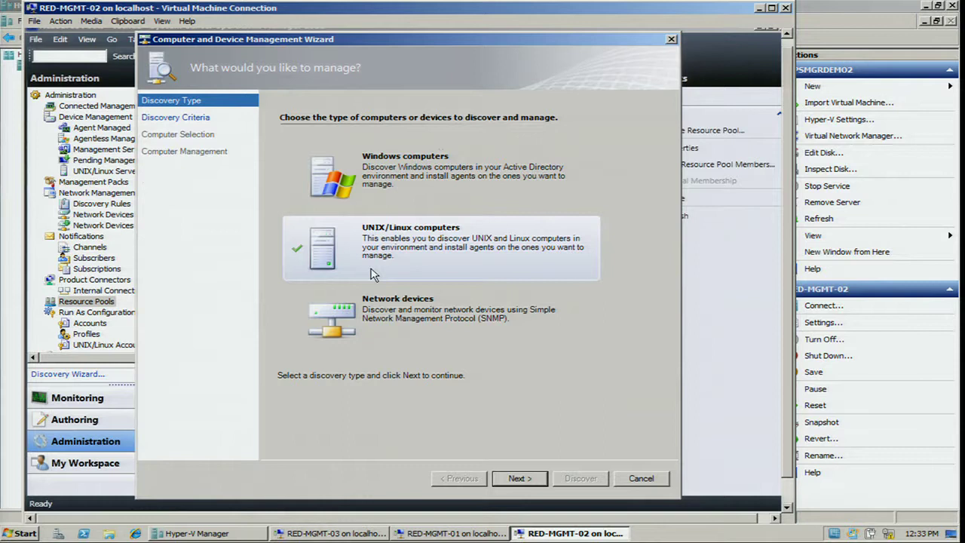
{"action": "left_click", "coordinate": [525, 482]}
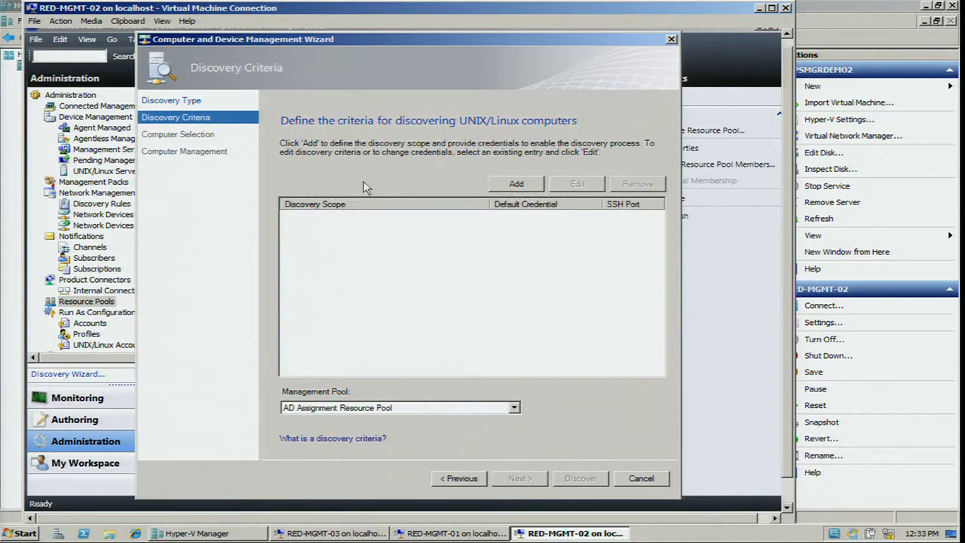
{"action": "left_click", "coordinate": [502, 187]}
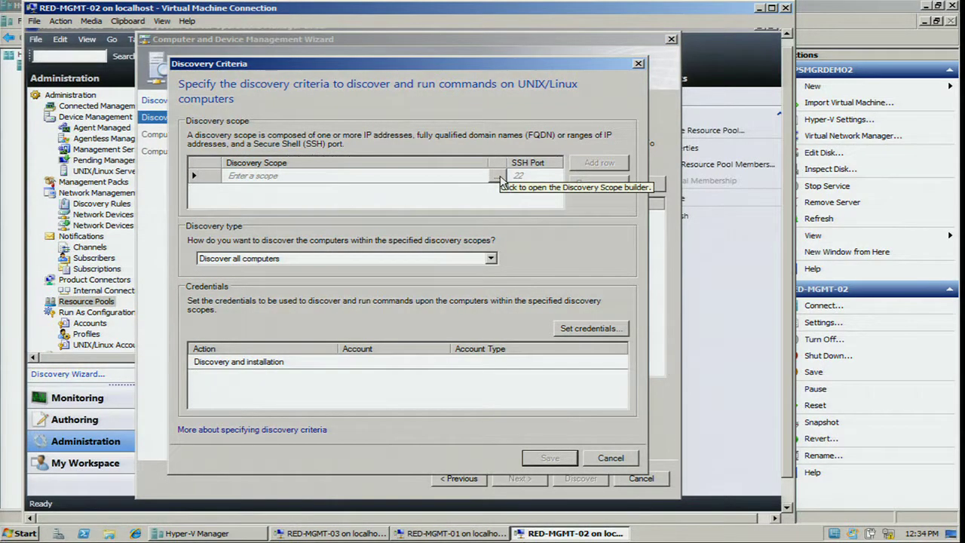
Set the discovery scope to the DNS host name red-xplat-01.
{"action": "left_click", "coordinate": [500, 180]}
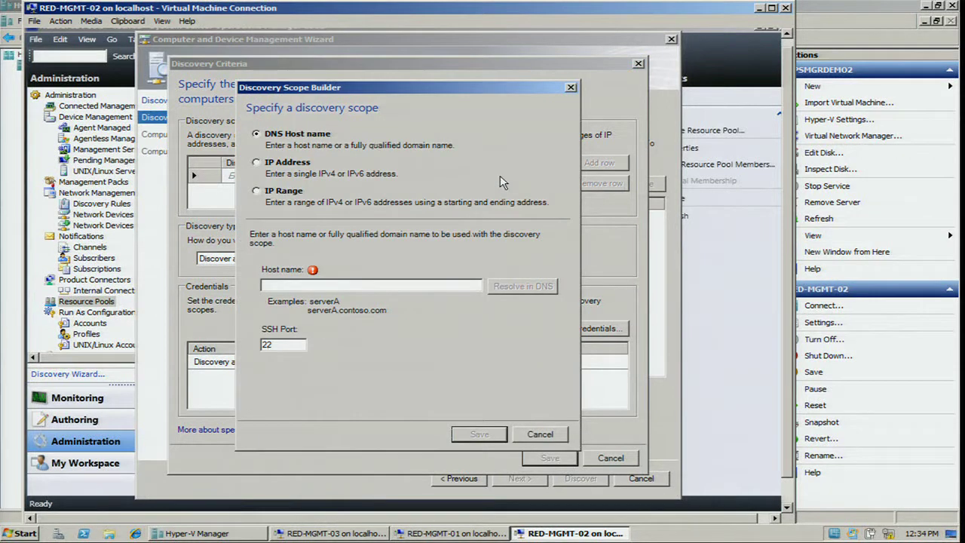
{"action": "left_click", "coordinate": [300, 164]}
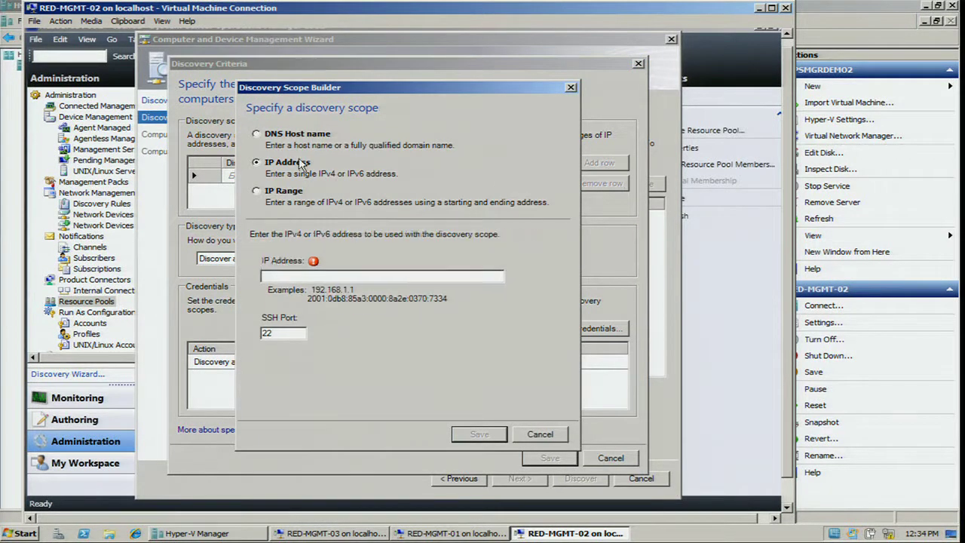
{"action": "left_click", "coordinate": [294, 193]}
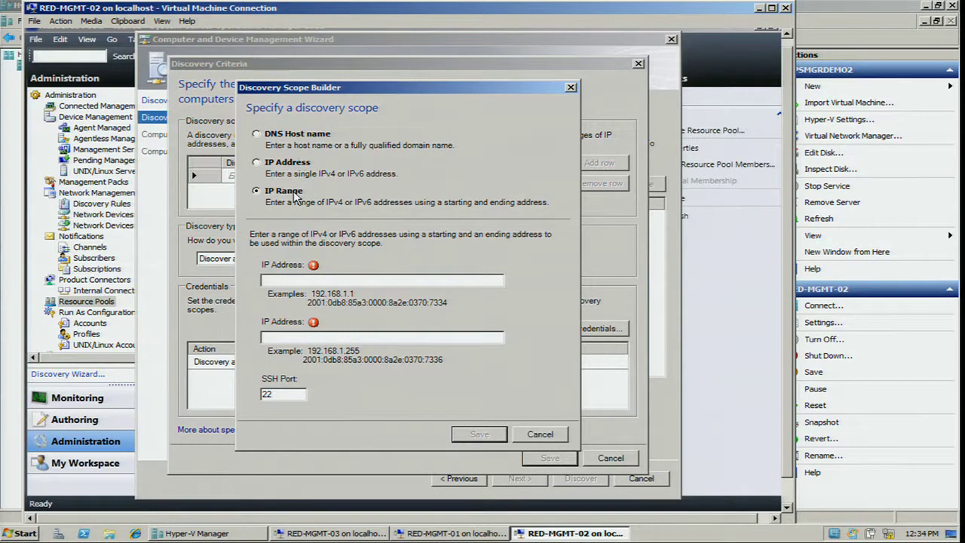
{"action": "left_click", "coordinate": [294, 142]}
{"action": "left_click", "coordinate": [307, 285]}
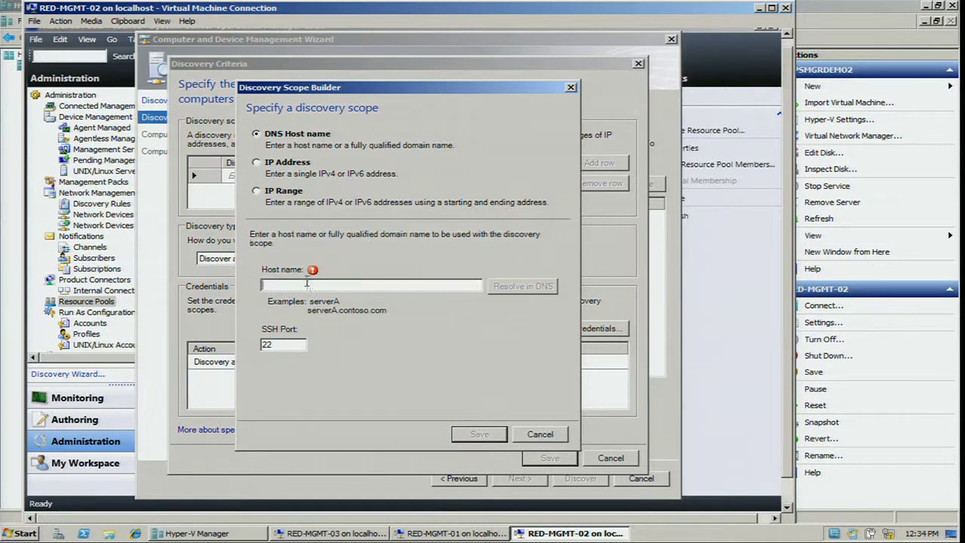
{"action": "type", "text": "red-xplat-01"}
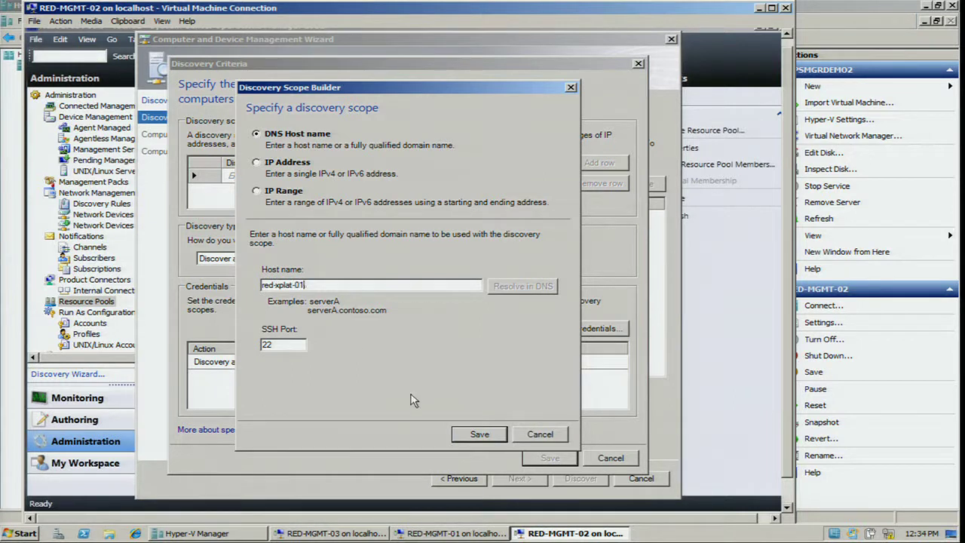
{"action": "left_click", "coordinate": [487, 436]}
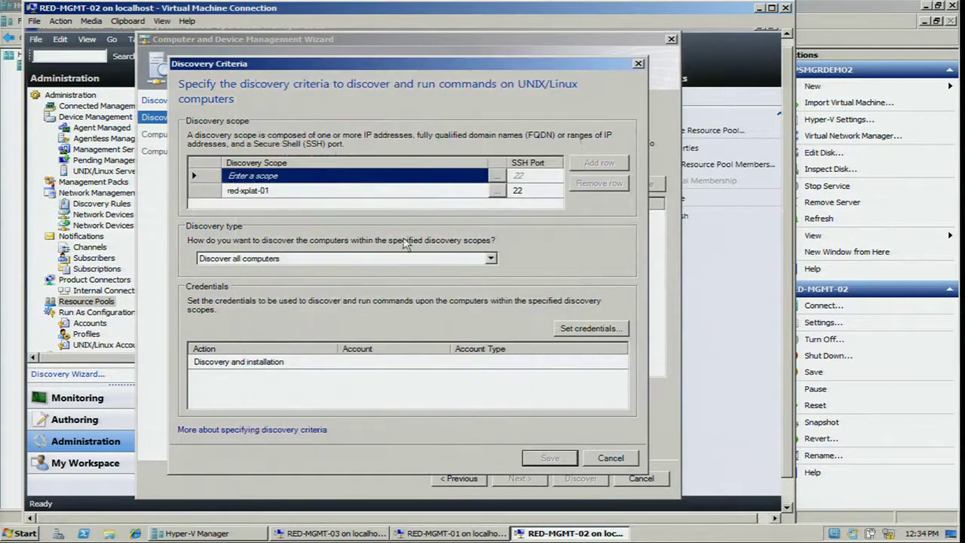
Keep discovering all computers and use root user-name-and-password credentials.
{"action": "left_click", "coordinate": [490, 258]}
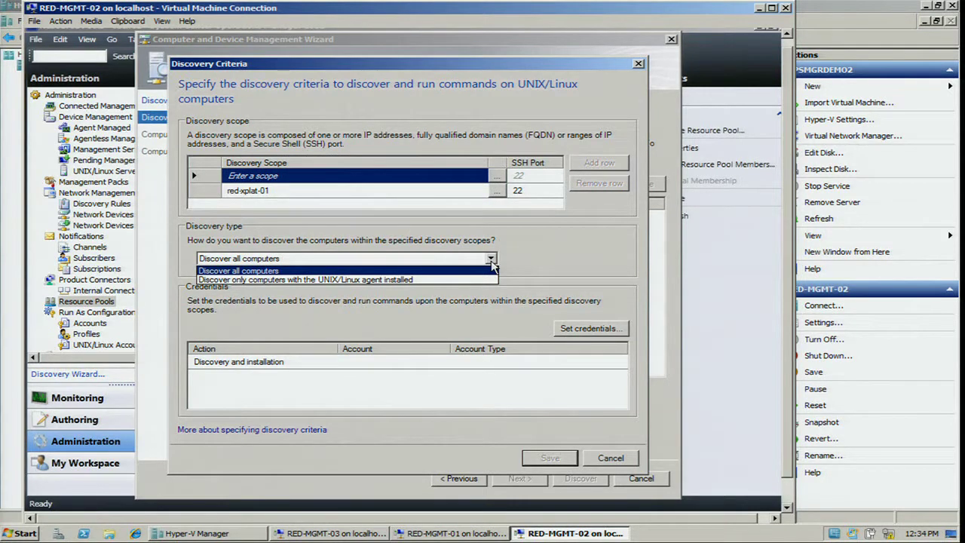
{"action": "left_click", "coordinate": [492, 263]}
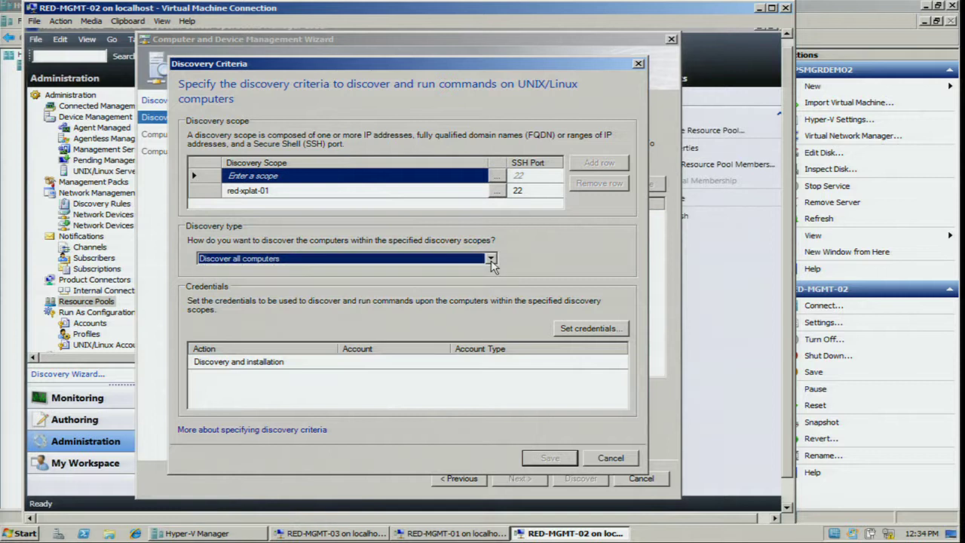
{"action": "left_click", "coordinate": [595, 330]}
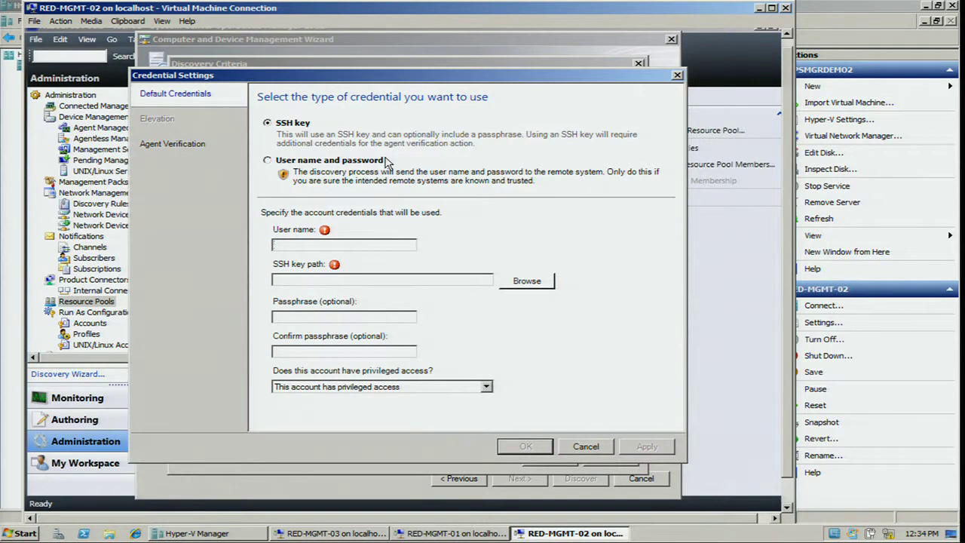
{"action": "left_click", "coordinate": [373, 164]}
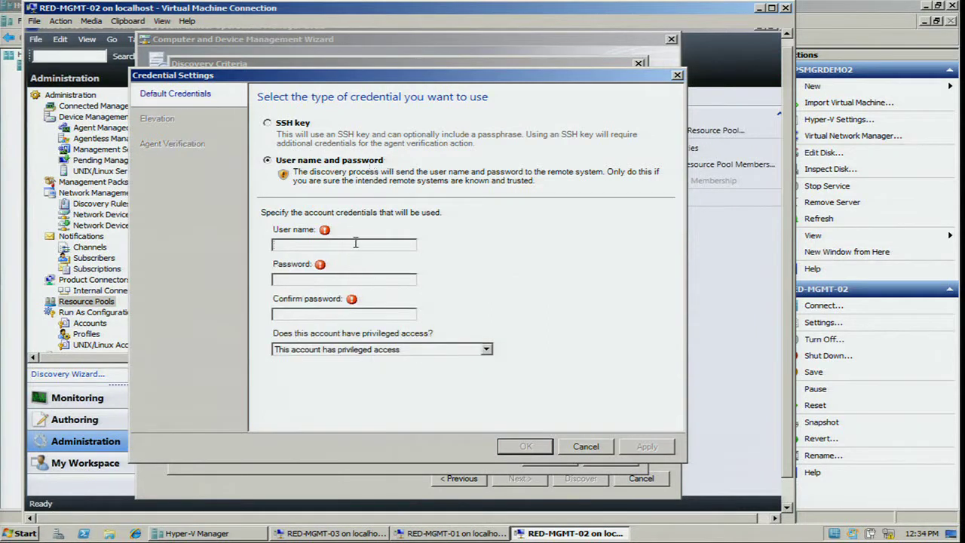
{"action": "type", "text": "root"}
{"action": "key", "text": "Tab"}
{"action": "type", "text": "********"}
{"action": "key", "text": "Tab"}
{"action": "type", "text": "********"}
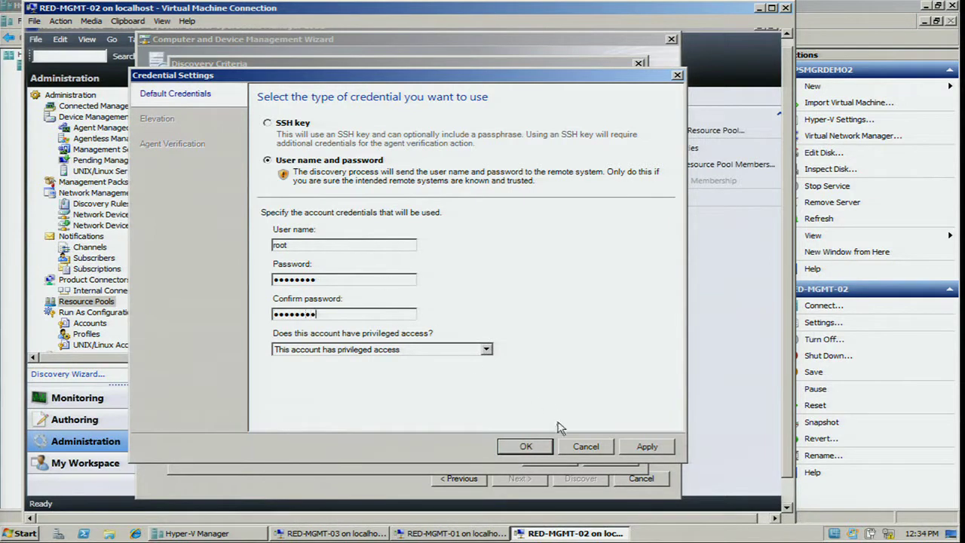
{"action": "left_click", "coordinate": [543, 450]}
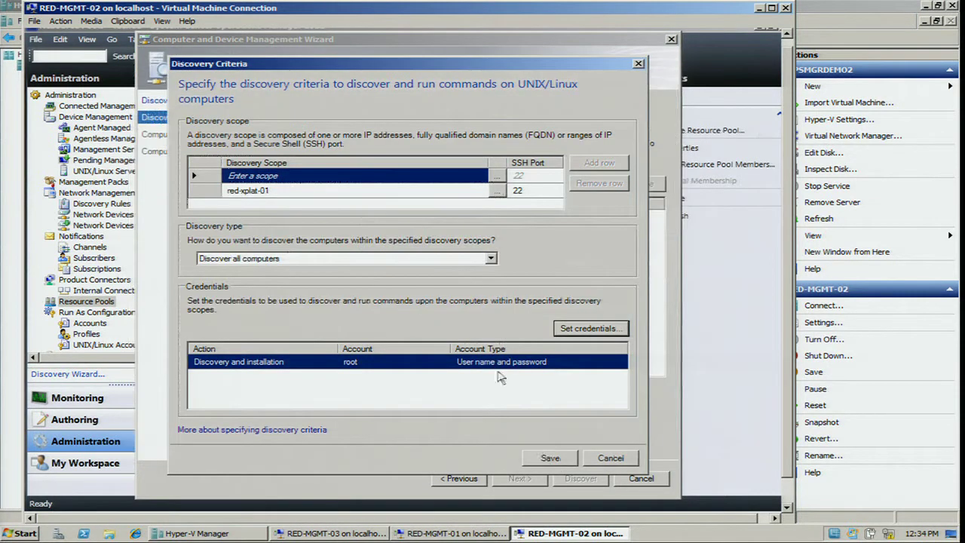
Save the criteria with Linux Pool as management pool, then rerun getuxmonpool.ps1 "Linux Pool" in the shell.
{"action": "left_click", "coordinate": [550, 458]}
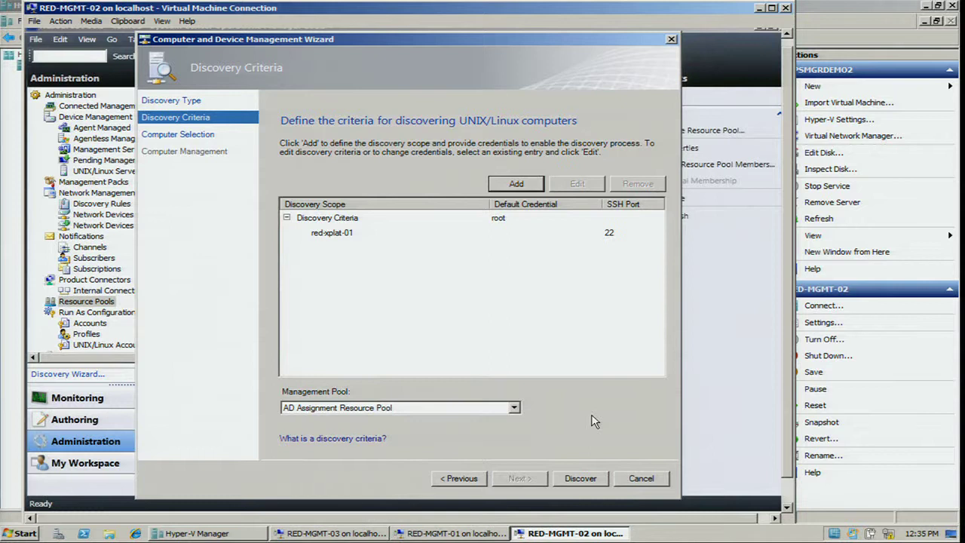
{"action": "left_click", "coordinate": [514, 407]}
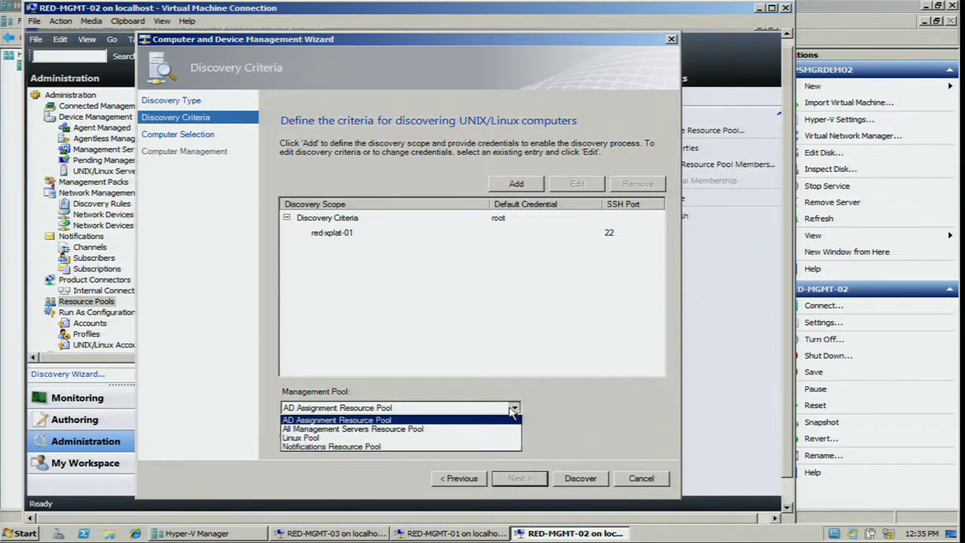
{"action": "left_click", "coordinate": [325, 438]}
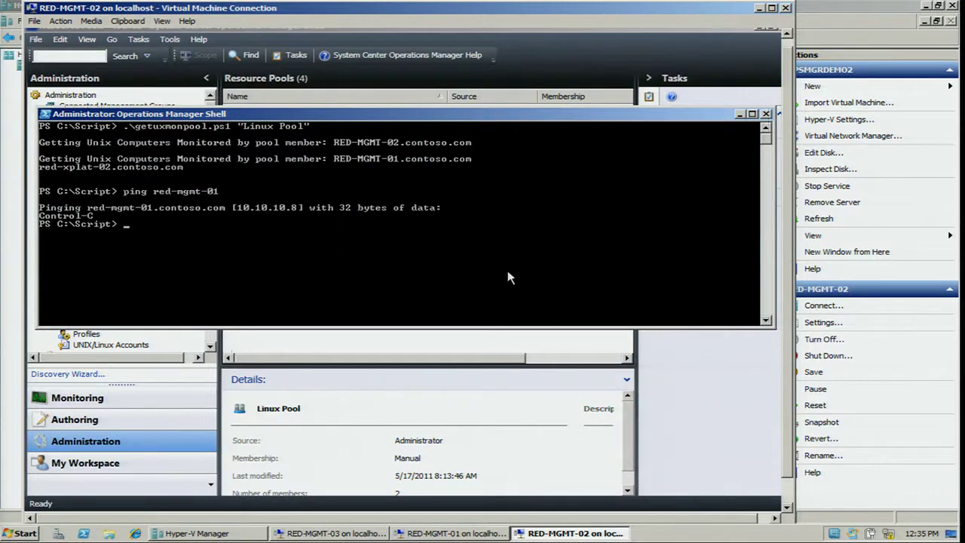
{"action": "key", "text": "Up"}
{"action": "key", "text": "Up"}
{"action": "key", "text": "Return"}
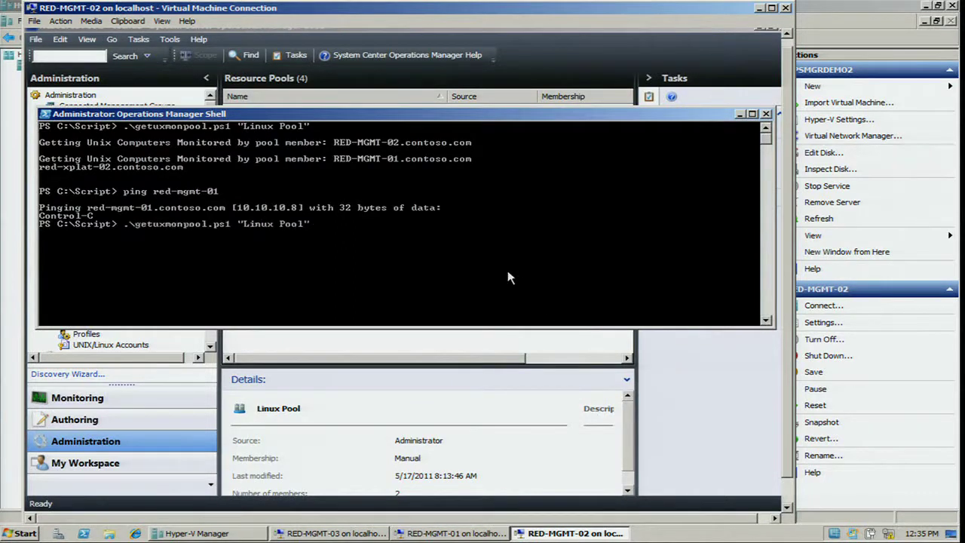
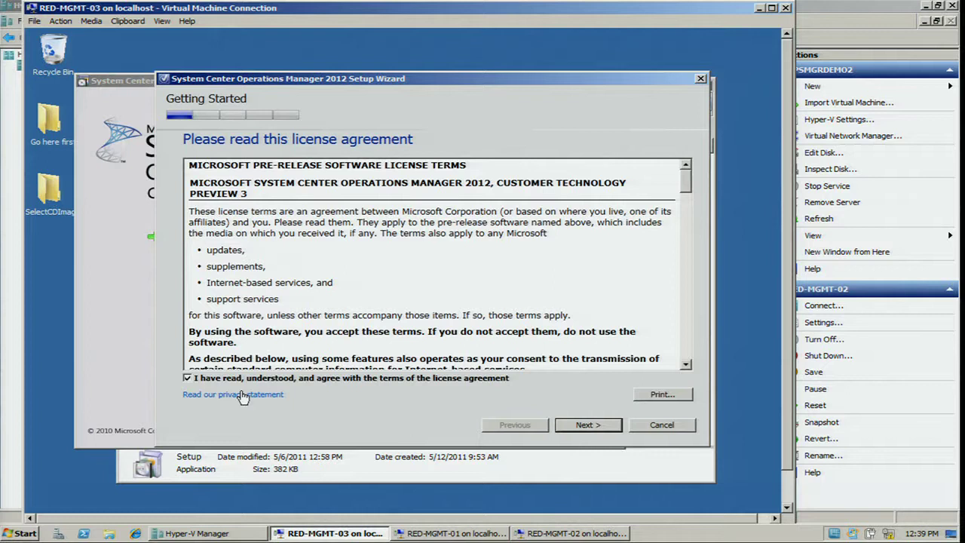
Pass the license page, read each feature description, and keep Management server and Management console selected.
{"action": "left_click", "coordinate": [587, 426]}
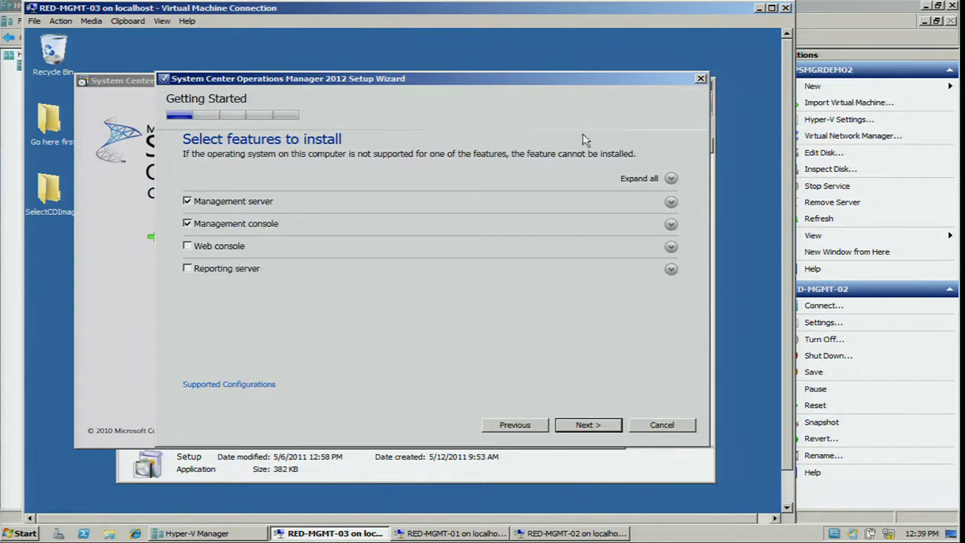
{"action": "left_click", "coordinate": [671, 204]}
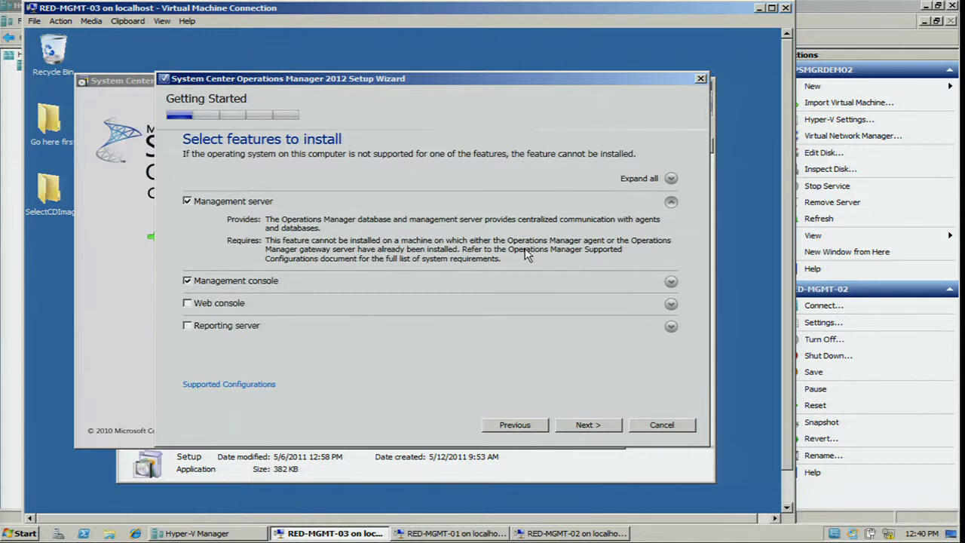
{"action": "left_click", "coordinate": [672, 281]}
{"action": "left_click", "coordinate": [672, 348]}
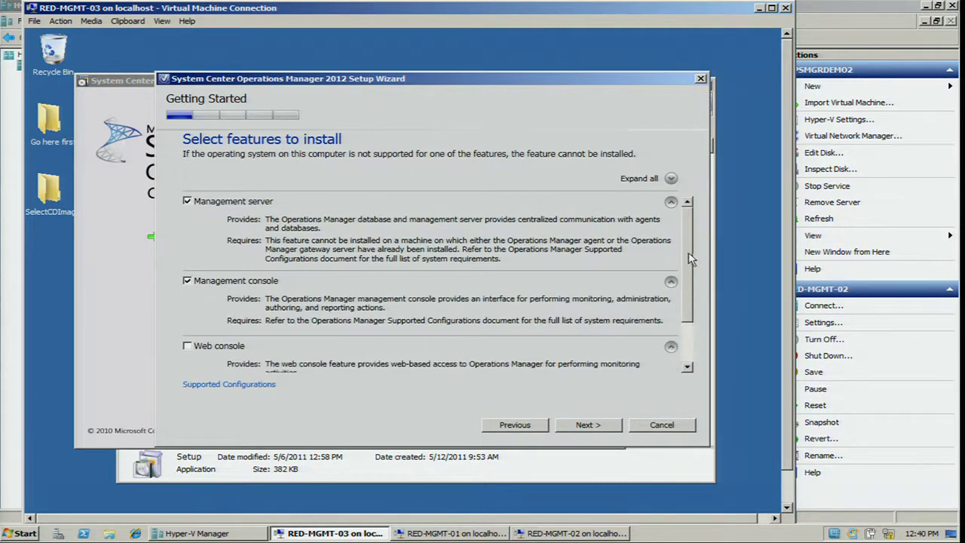
{"action": "mouse_move", "coordinate": [693, 261]}
{"action": "left_mouse_down"}
{"action": "mouse_move", "coordinate": [690, 336]}
{"action": "mouse_move", "coordinate": [691, 253]}
{"action": "left_mouse_up"}
{"action": "left_click", "coordinate": [671, 367]}
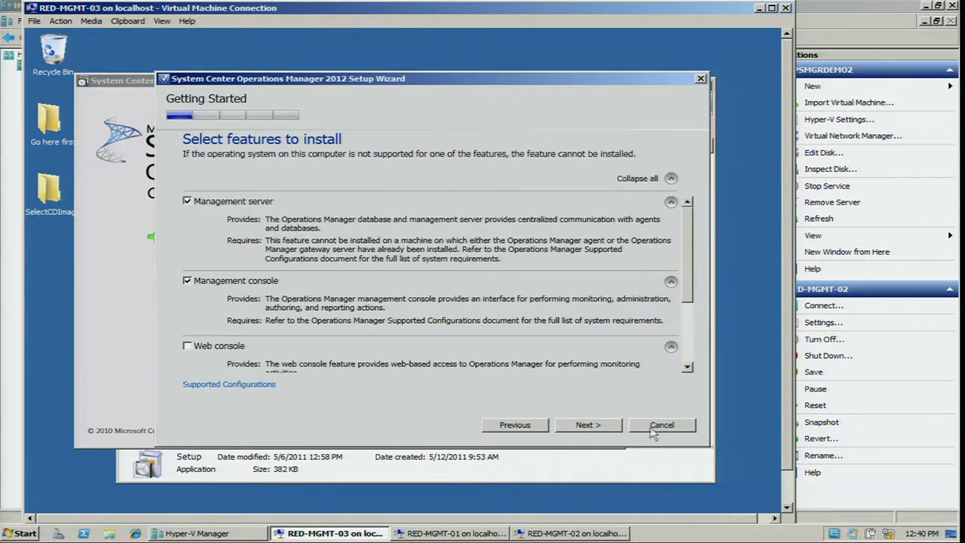
{"action": "left_click", "coordinate": [597, 434]}
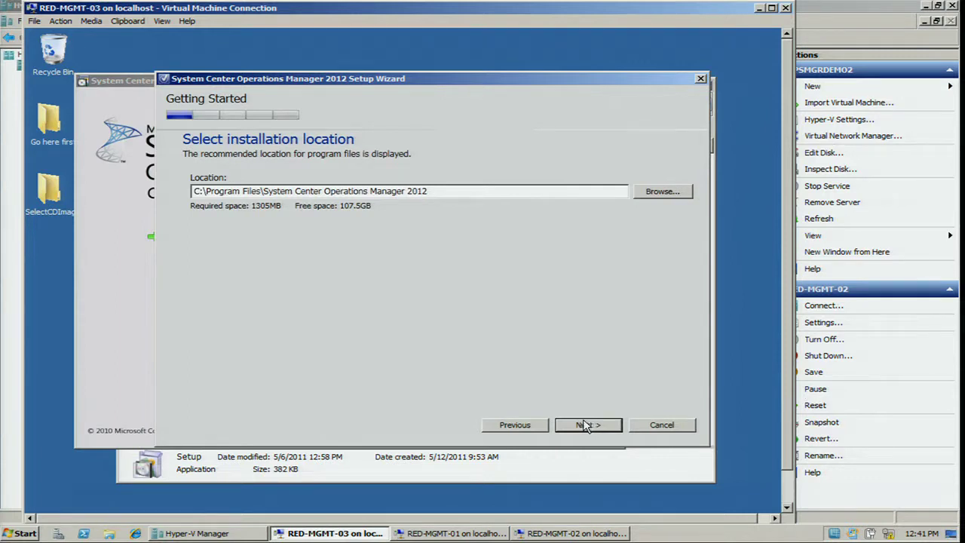
Keep C:\Program Files\System Center Operations Manager 2012 as the location and proceed despite the memory warning.
{"action": "left_click", "coordinate": [587, 425]}
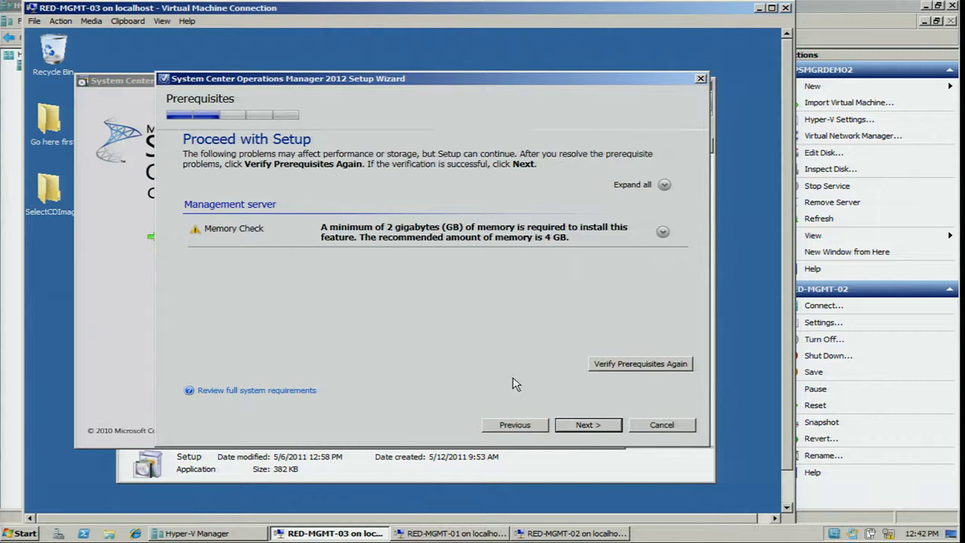
{"action": "left_click", "coordinate": [589, 427]}
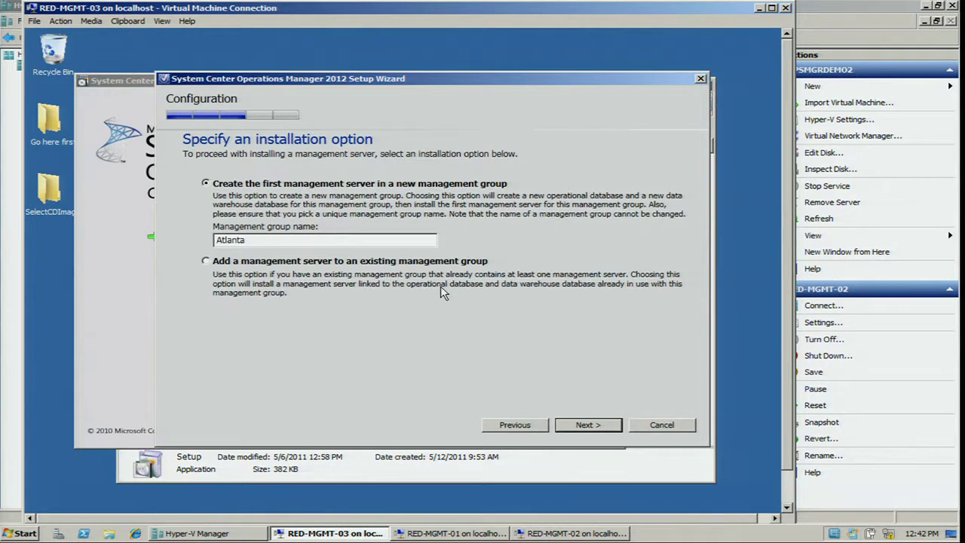
Keep the new Atlanta management group, revalidate RED-SQL-02 by retyping '2', and trim the database name.
{"action": "left_click", "coordinate": [293, 242]}
{"action": "left_click", "coordinate": [603, 425]}
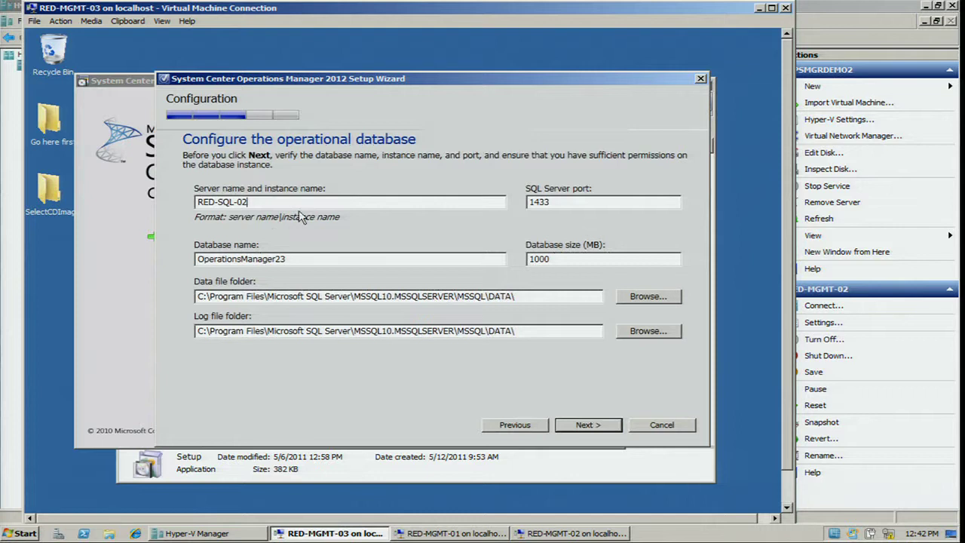
{"action": "key", "text": "BackSpace"}
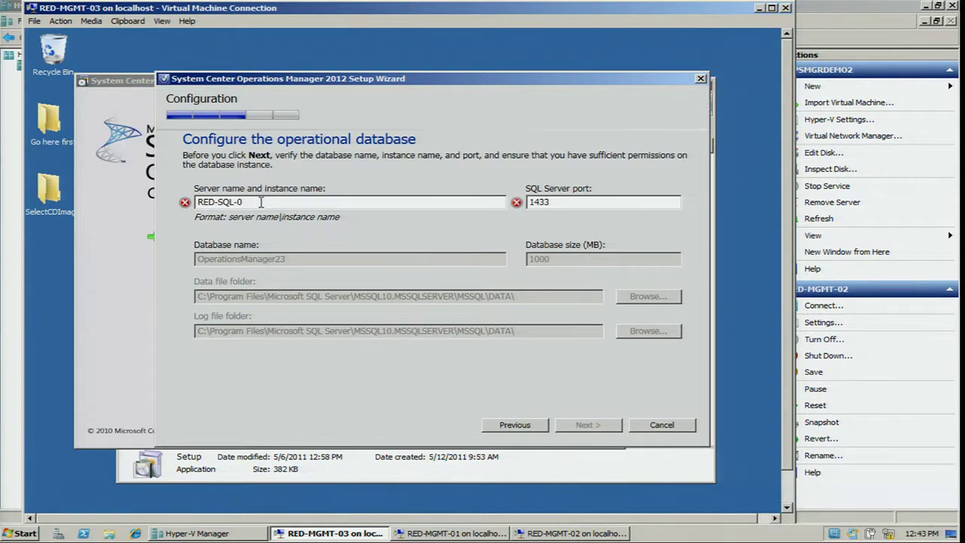
{"action": "type", "text": "2"}
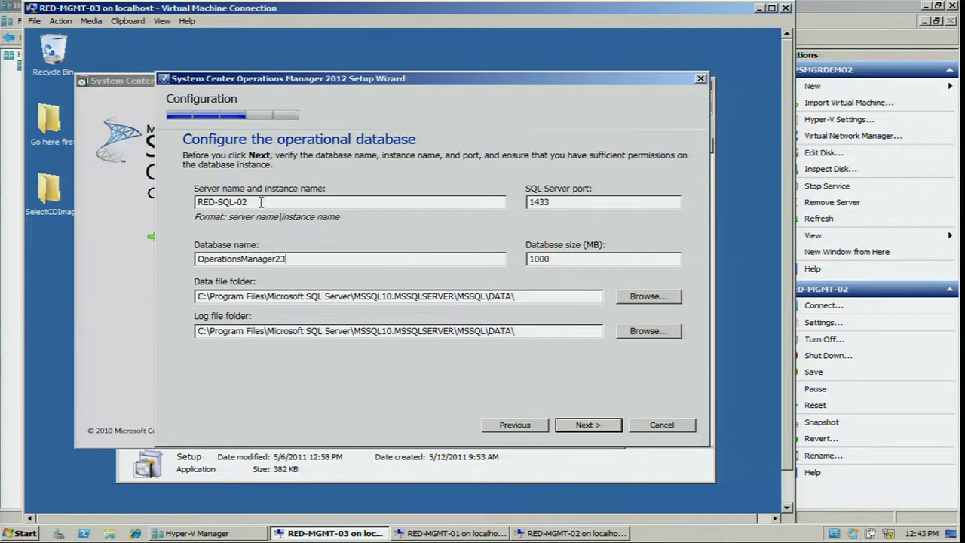
{"action": "key", "text": "BackSpace"}
{"action": "key", "text": "BackSpace"}
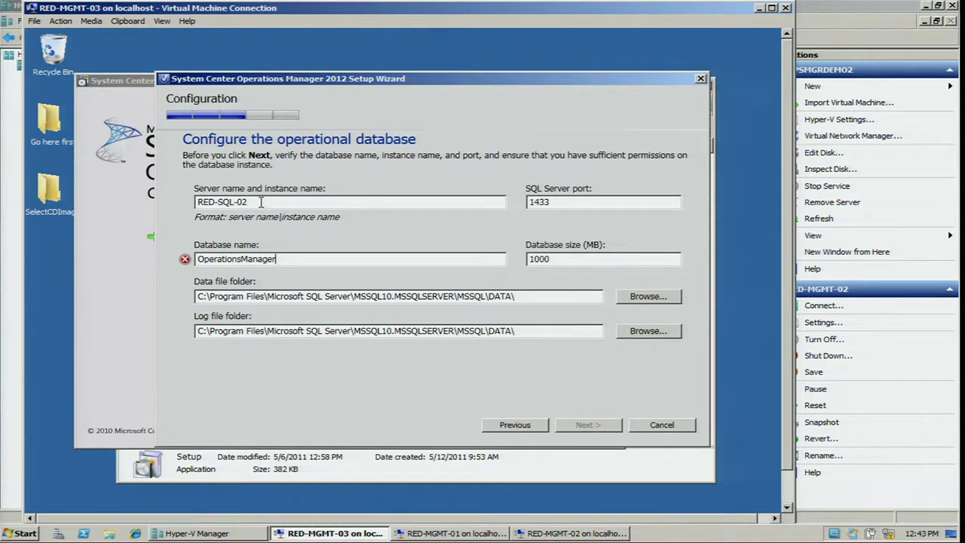
Rename the operational database to OperationsManager01, check the data and log folder paths, and submit.
{"action": "mouse_move", "coordinate": [184, 264]}
{"action": "type", "text": "01"}
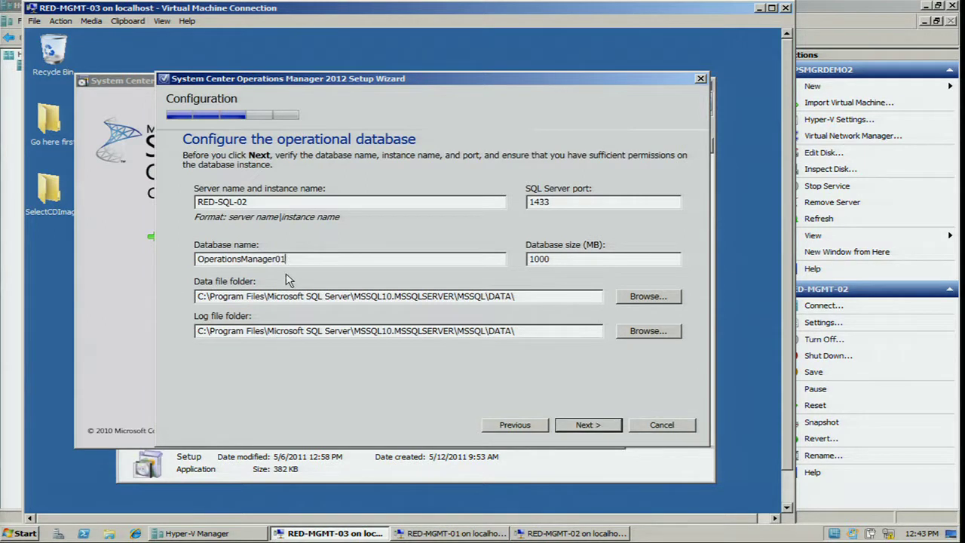
{"action": "key", "text": "BackSpace"}
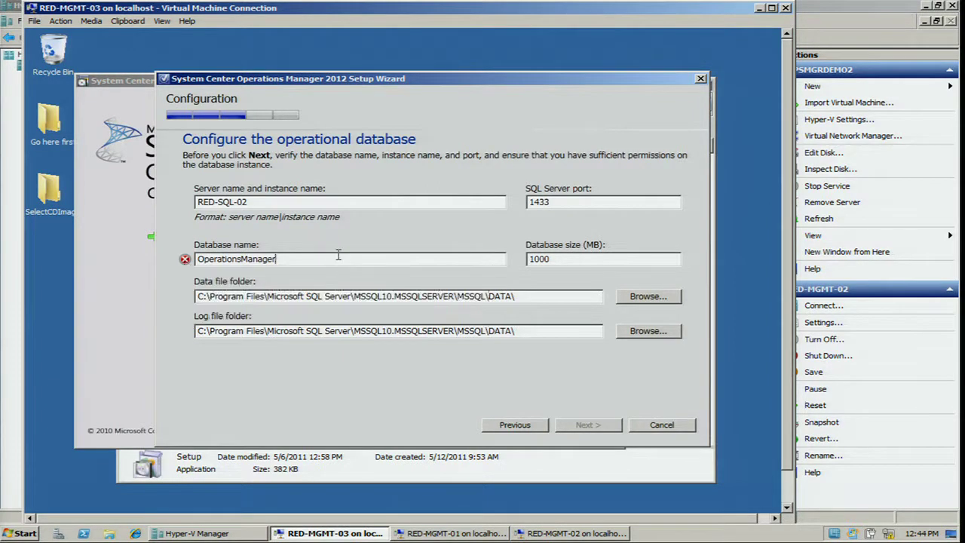
{"action": "type", "text": "01"}
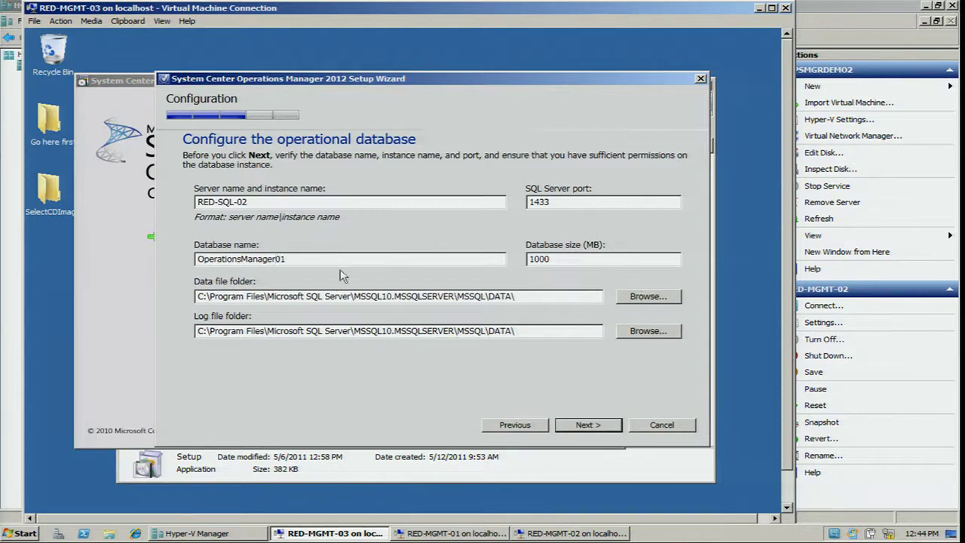
{"action": "left_click", "coordinate": [548, 296]}
{"action": "left_click", "coordinate": [549, 330]}
{"action": "left_click", "coordinate": [543, 297]}
{"action": "left_click", "coordinate": [582, 426]}
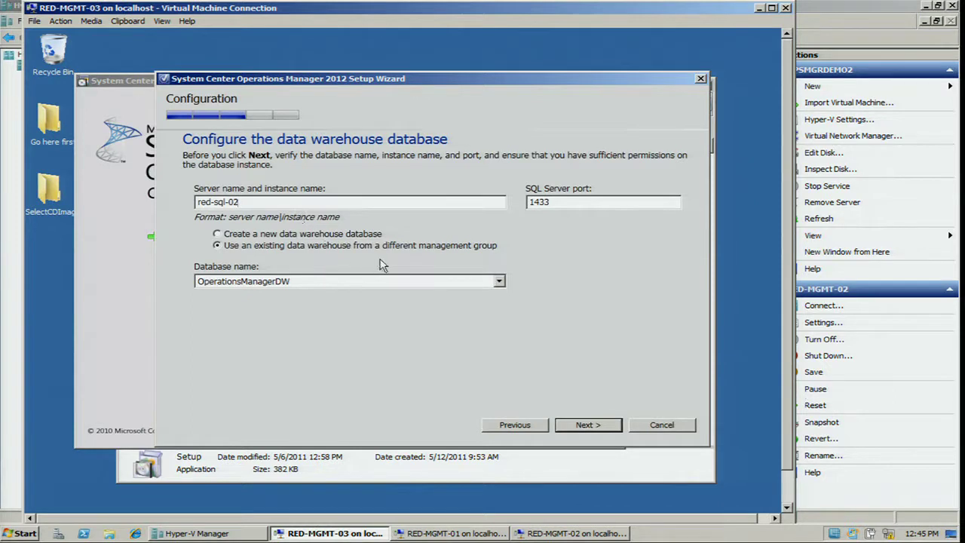
Choose the existing OperationsManagerDW data warehouse on red-sql-02 instead of creating a new one.
{"action": "left_click", "coordinate": [243, 235]}
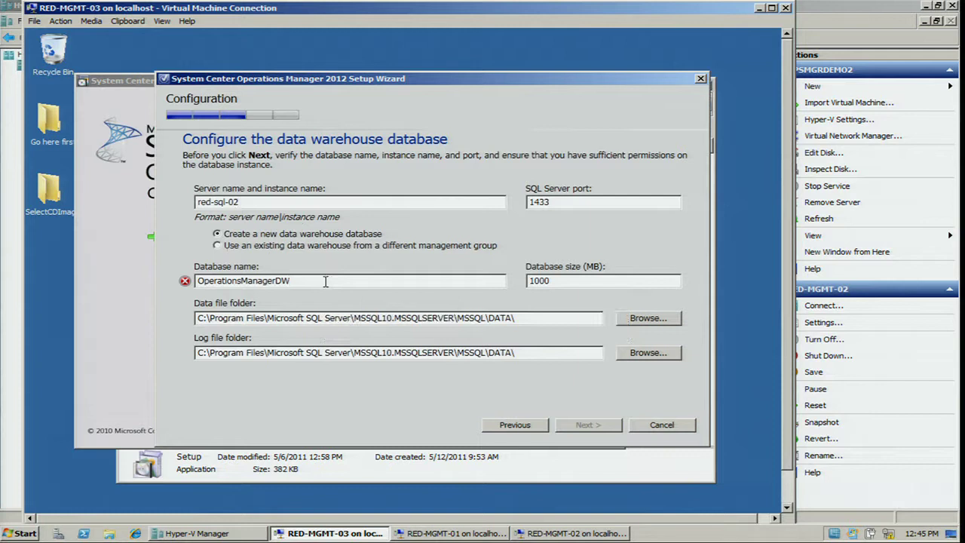
{"action": "type", "text": "01"}
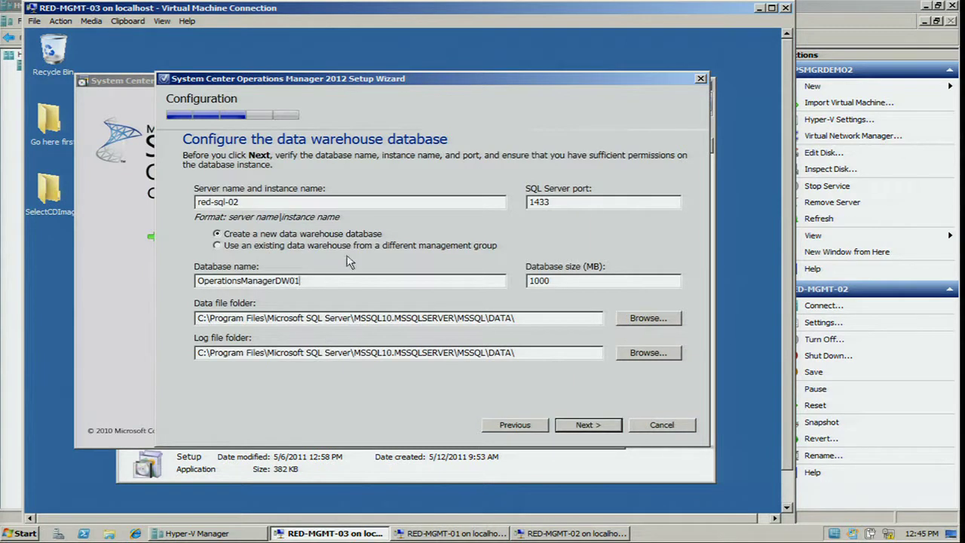
{"action": "left_click", "coordinate": [315, 246]}
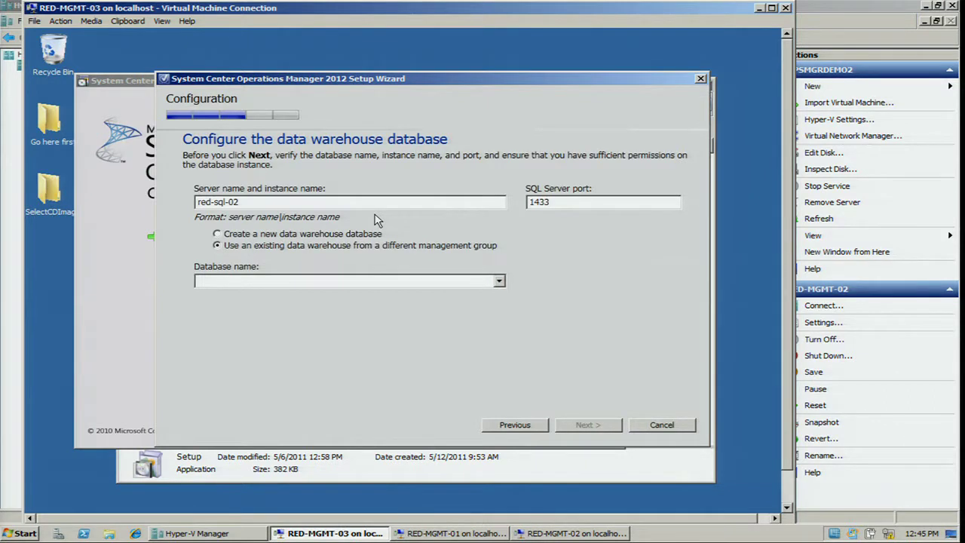
{"action": "left_click", "coordinate": [500, 281]}
{"action": "left_click", "coordinate": [362, 294]}
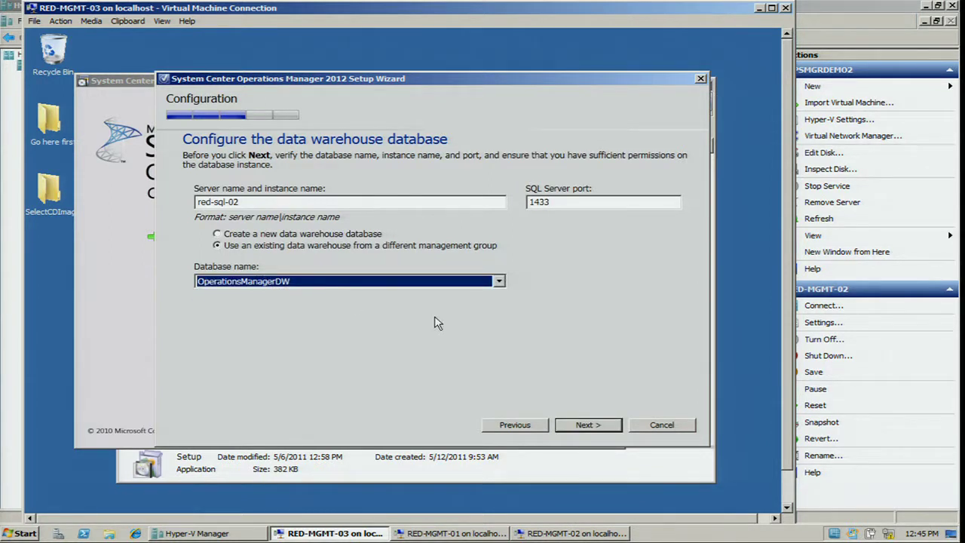
{"action": "left_click", "coordinate": [581, 427]}
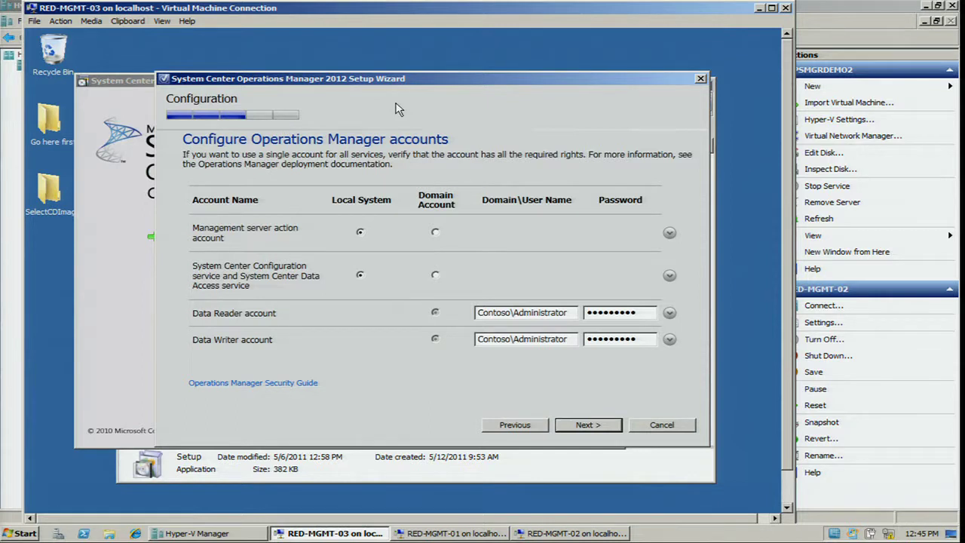
Read the action and configuration account descriptions, then delete one character from the Data Writer password.
{"action": "left_click", "coordinate": [670, 232]}
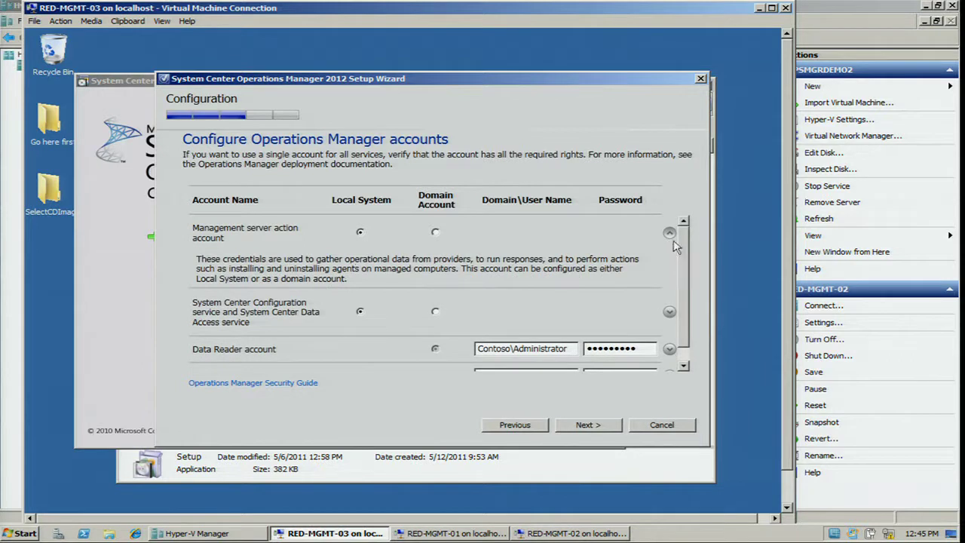
{"action": "left_click", "coordinate": [669, 234]}
{"action": "left_click", "coordinate": [670, 277]}
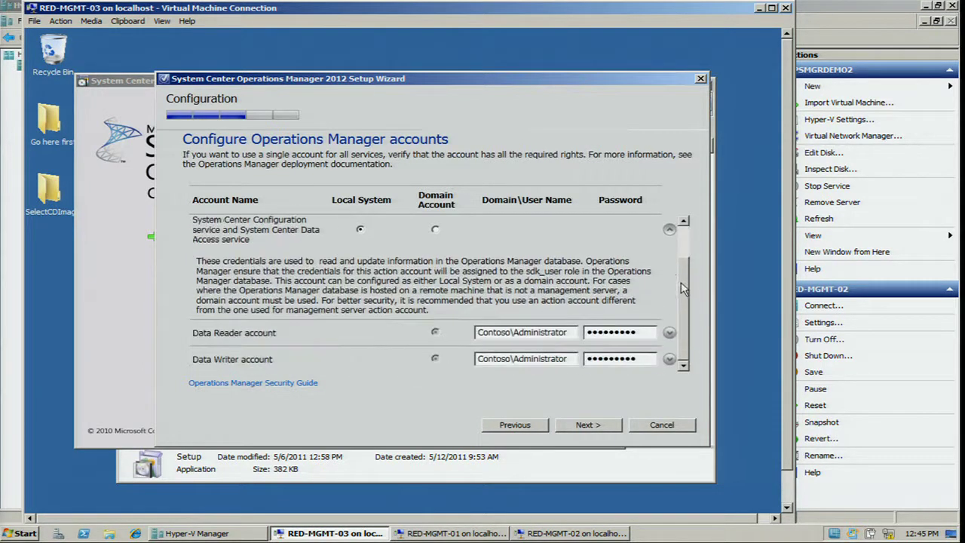
{"action": "scroll", "coordinate": [683, 264], "scroll_direction": "down", "scroll_amount": 2}
{"action": "scroll", "coordinate": [683, 293], "scroll_direction": "up", "scroll_amount": 2}
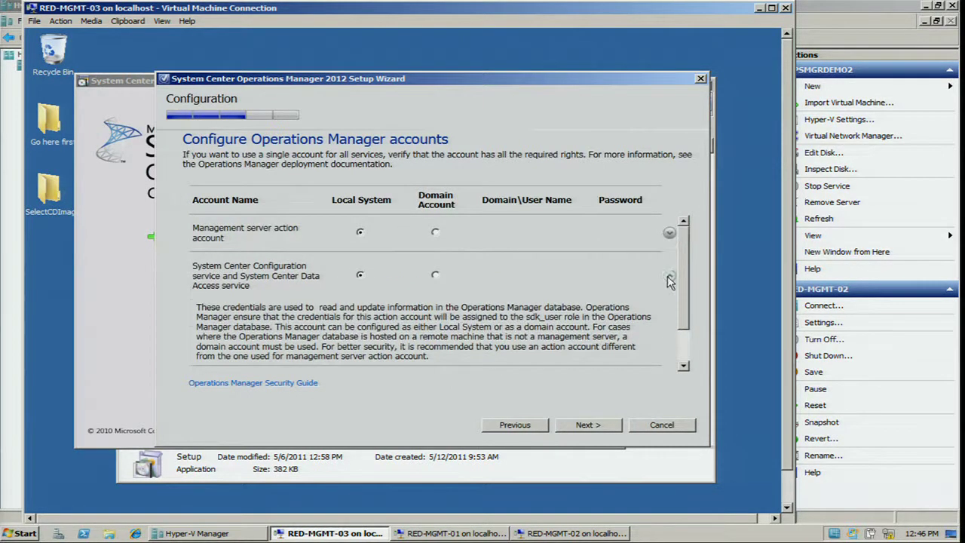
{"action": "left_click", "coordinate": [670, 275]}
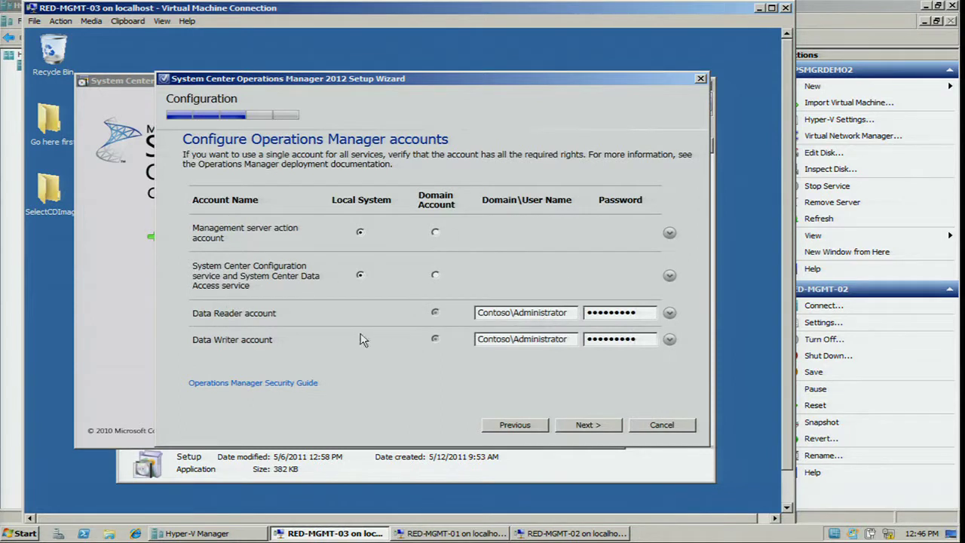
{"action": "left_click", "coordinate": [647, 338]}
{"action": "key", "text": "BackSpace"}
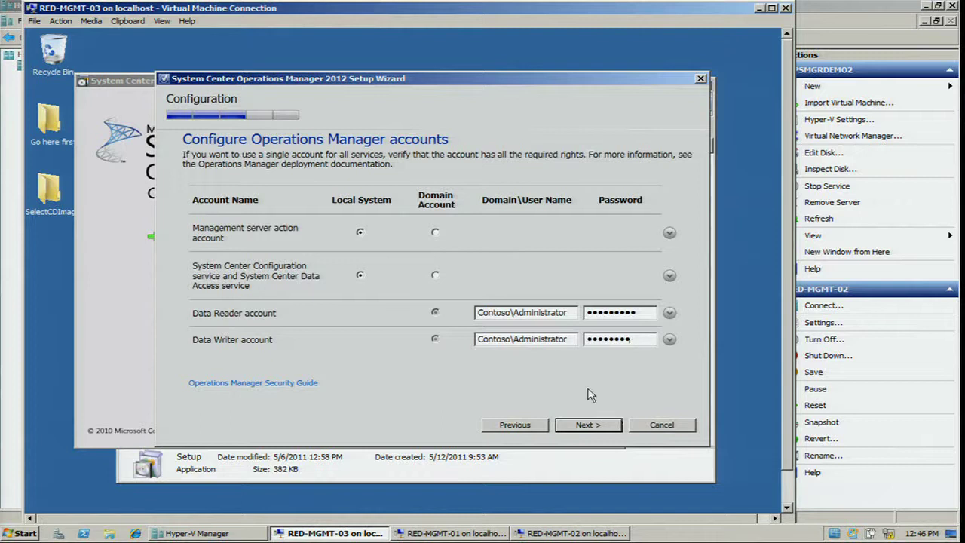
Dismiss the account validation error, restore the missing Data Writer password character, and continue.
{"action": "left_click", "coordinate": [588, 426]}
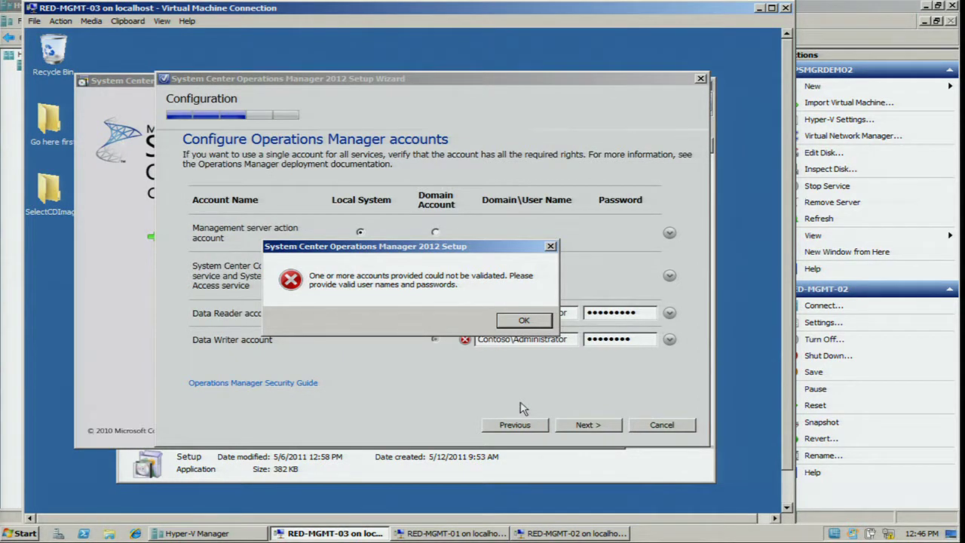
{"action": "left_click", "coordinate": [540, 322]}
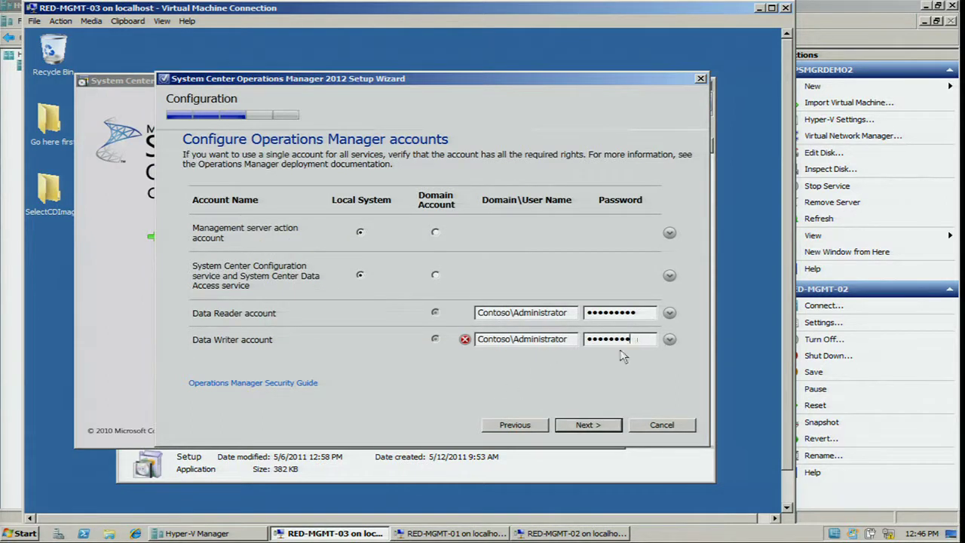
{"action": "mouse_move", "coordinate": [465, 340]}
{"action": "type", "text": "d"}
{"action": "left_click", "coordinate": [589, 425]}
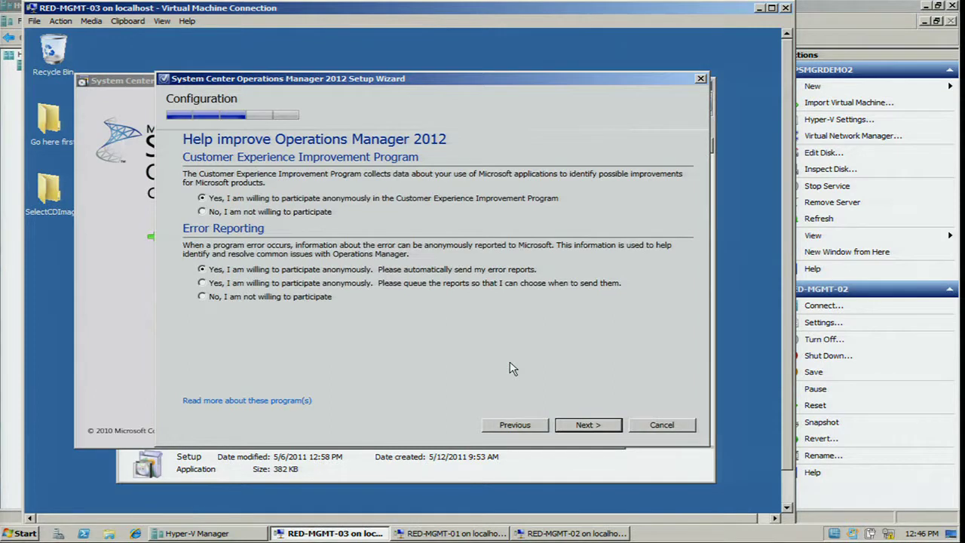
Accept the improvement program and Microsoft Update choices to reach the Installation Summary.
{"action": "left_click", "coordinate": [575, 429]}
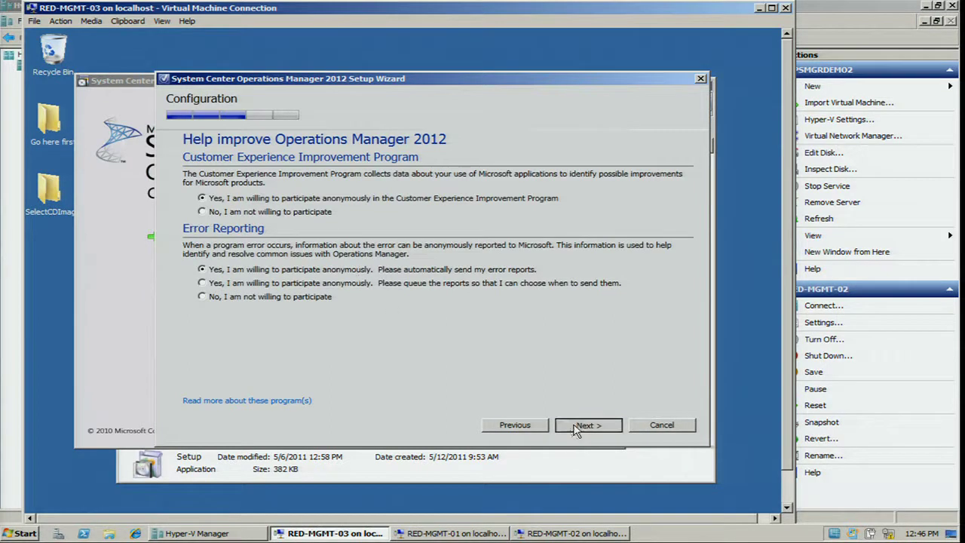
{"action": "left_click", "coordinate": [214, 214]}
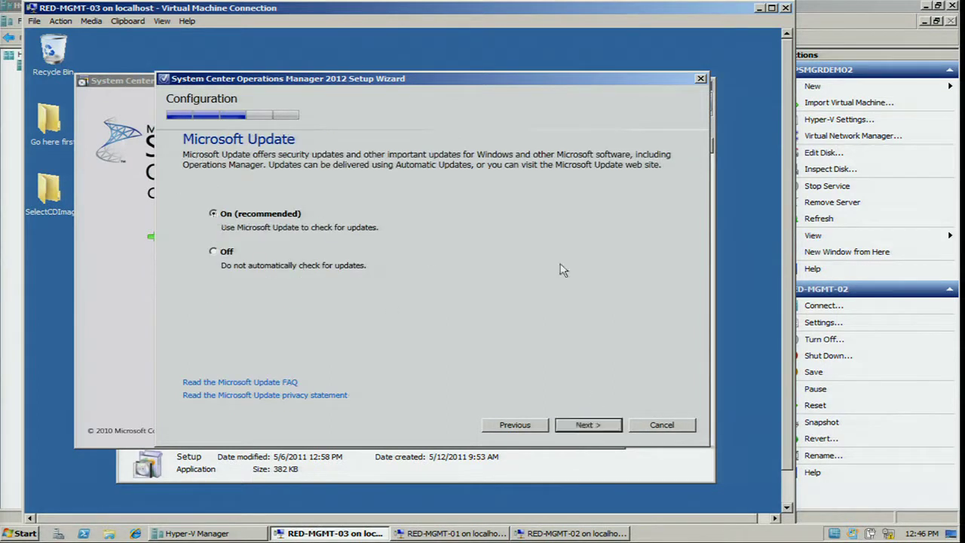
{"action": "left_click", "coordinate": [587, 427]}
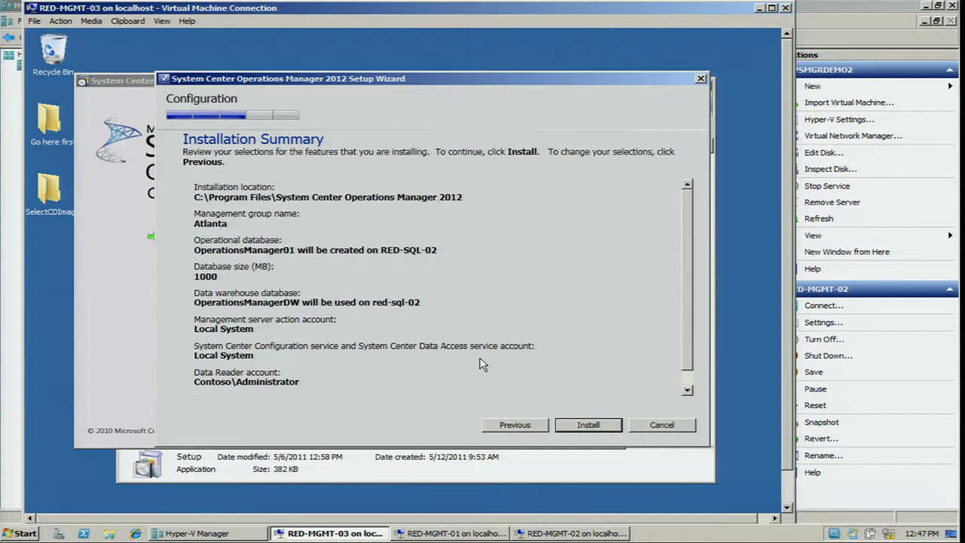
Step back from the Installation Summary to the installation option page.
{"action": "left_click", "coordinate": [517, 427]}
{"action": "left_click", "coordinate": [518, 429]}
{"action": "left_click", "coordinate": [517, 427]}
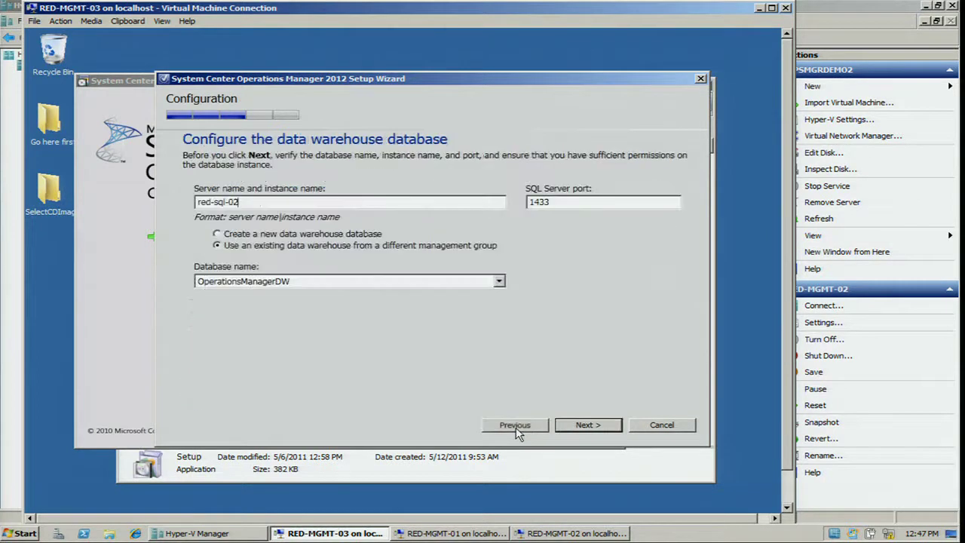
{"action": "left_click", "coordinate": [518, 428]}
{"action": "left_click", "coordinate": [517, 428]}
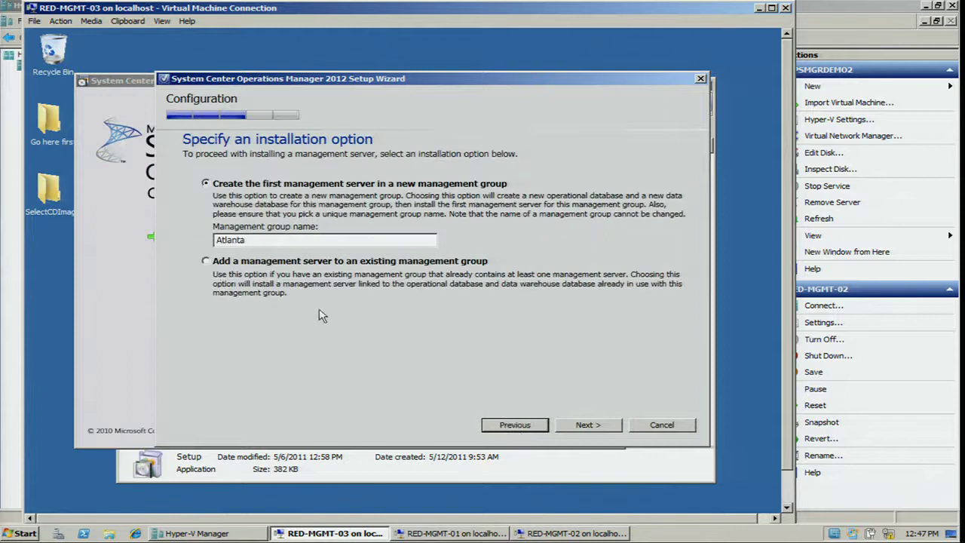
Select 'Add a management server to an existing management group' and continue.
{"action": "left_click", "coordinate": [260, 264]}
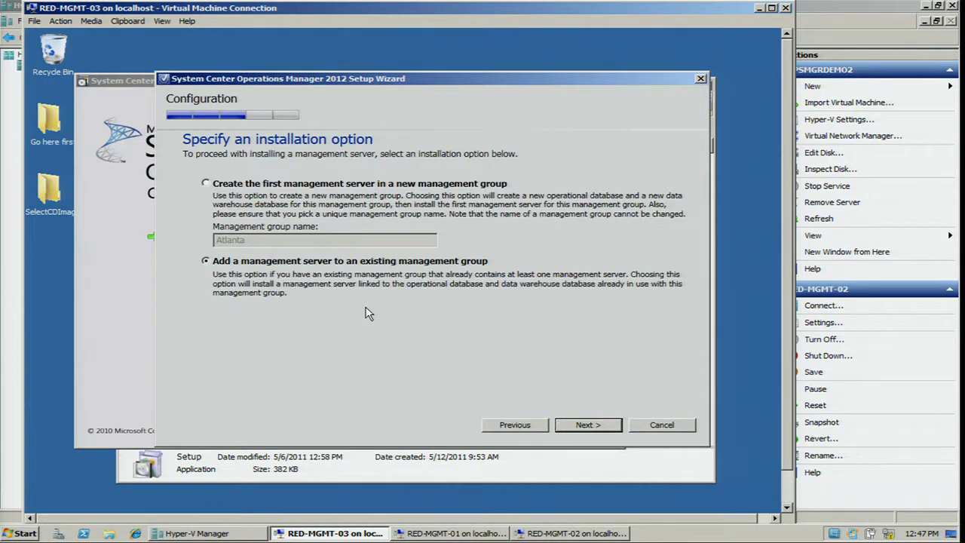
{"action": "left_click", "coordinate": [589, 427]}
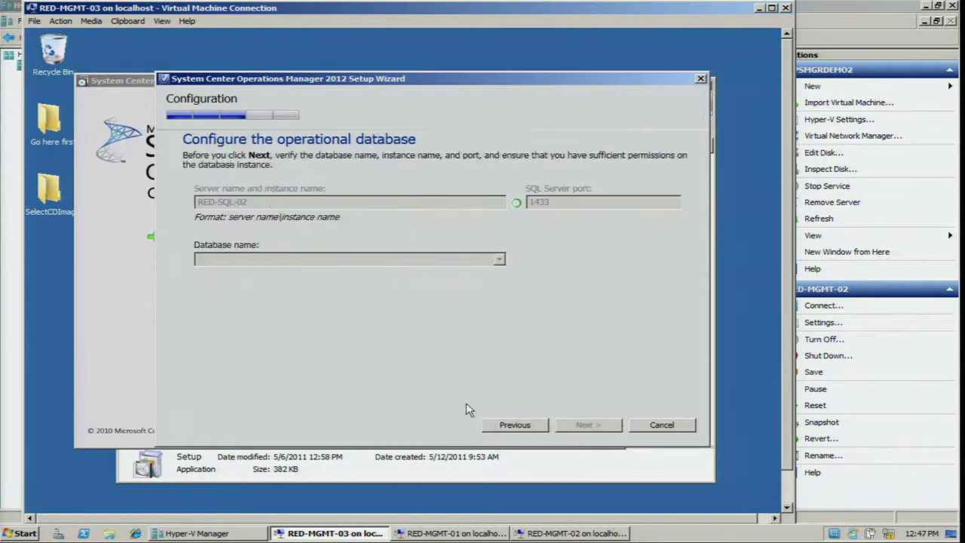
Pick OperationsManager from the RED-SQL-02 database list and continue to the accounts page.
{"action": "left_click", "coordinate": [500, 260]}
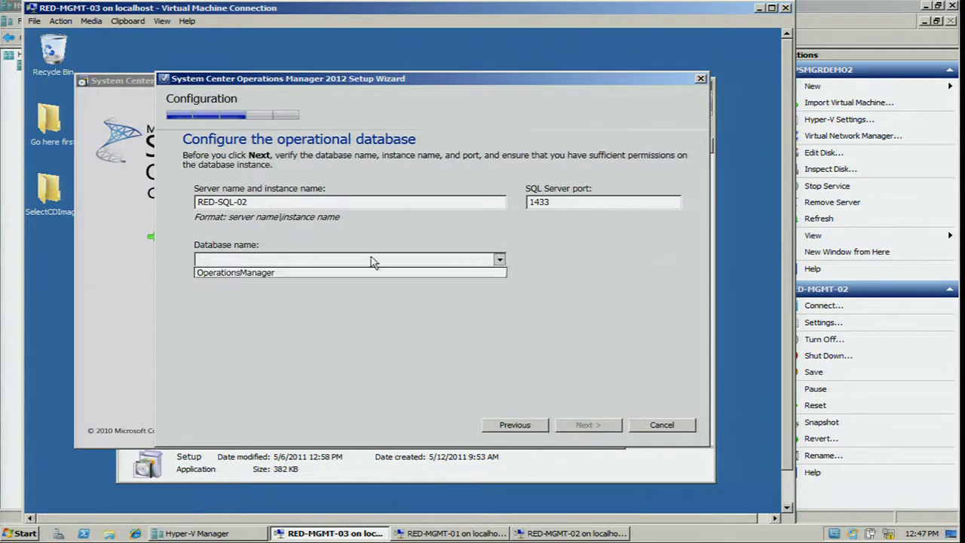
{"action": "left_click", "coordinate": [323, 273]}
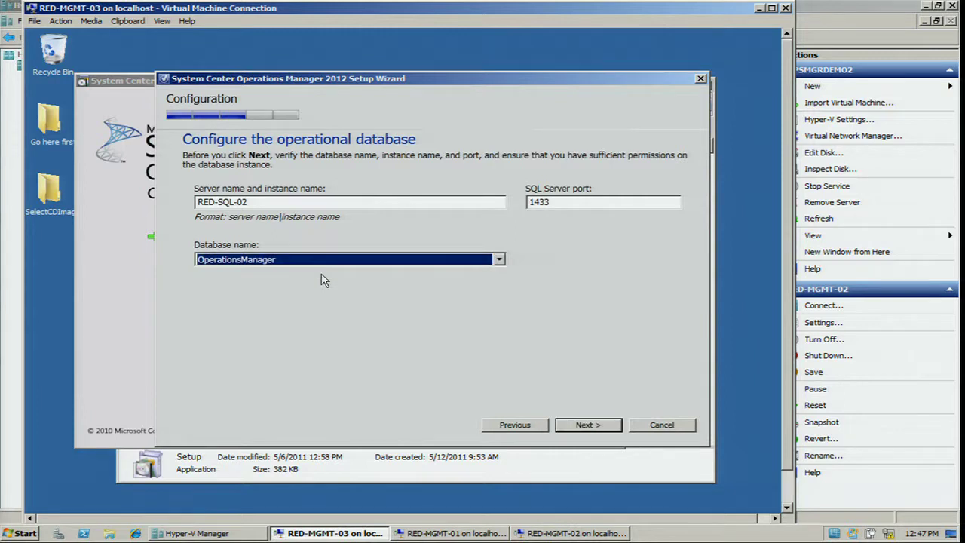
{"action": "left_click", "coordinate": [602, 427]}
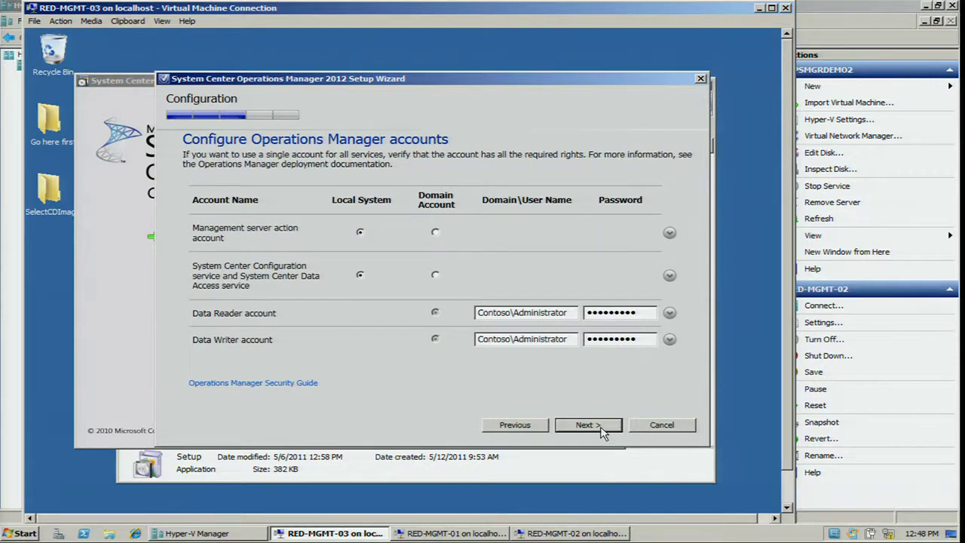
Accept the accounts, Help improve and Microsoft Update pages to reach the Installation Summary for management group teched.
{"action": "left_click", "coordinate": [586, 425]}
{"action": "left_click", "coordinate": [587, 425]}
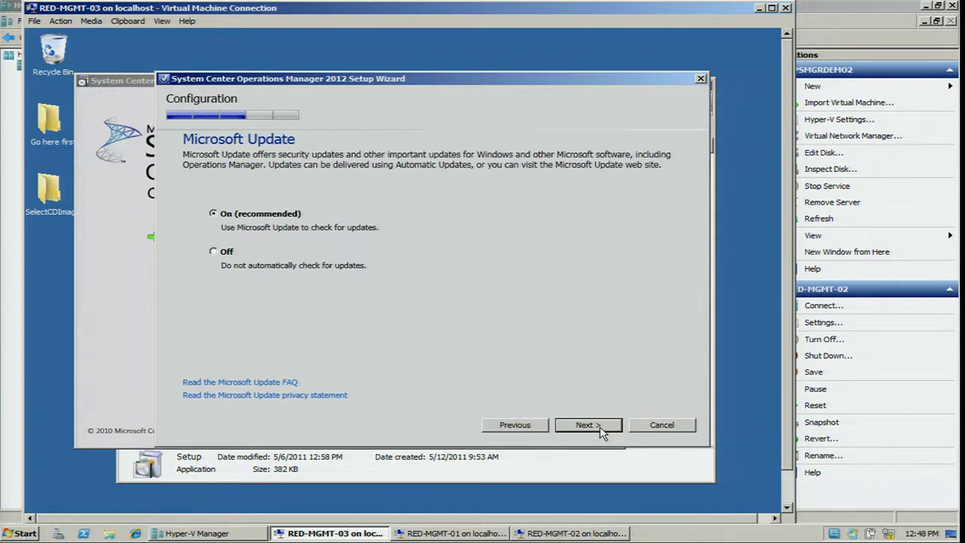
{"action": "left_click", "coordinate": [585, 426]}
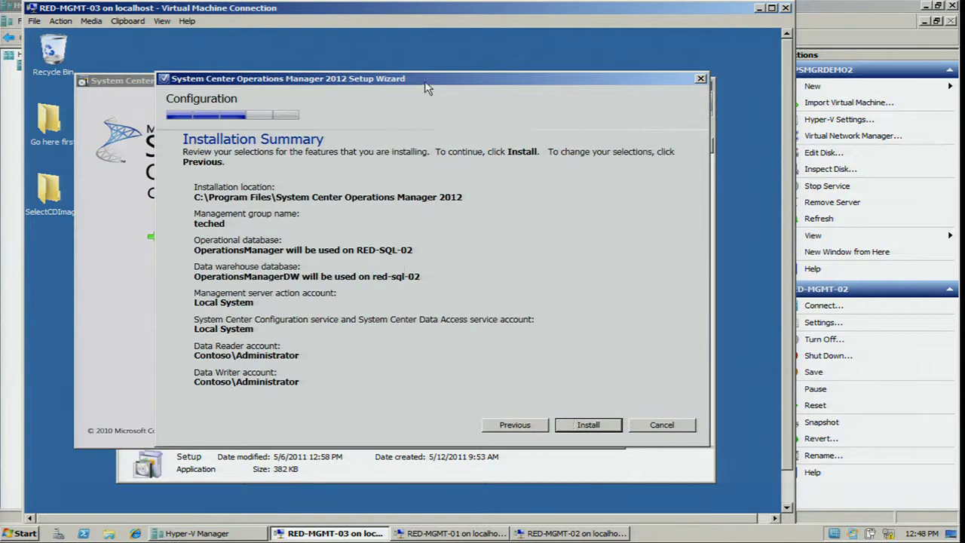
{"action": "left_click_drag", "start_coordinate": [423, 83], "coordinate": [466, 73]}
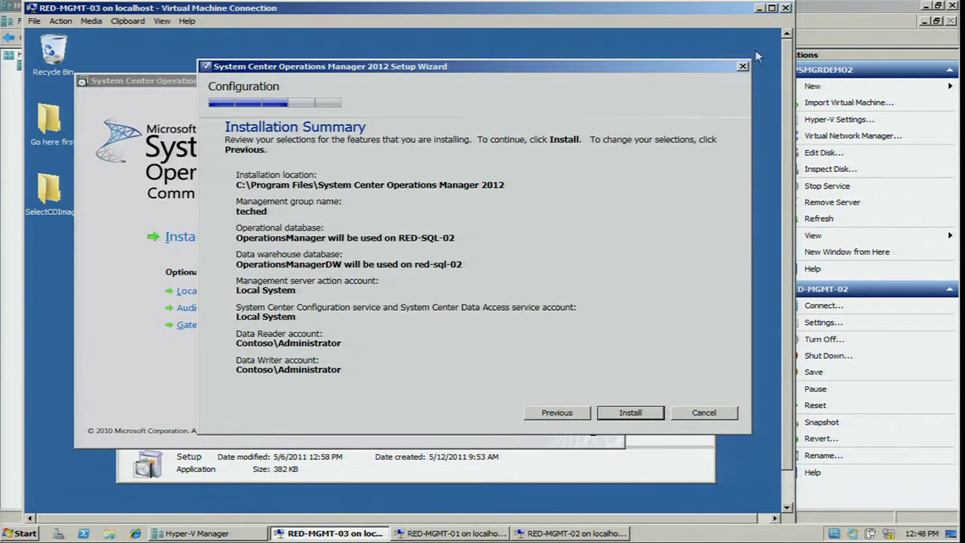